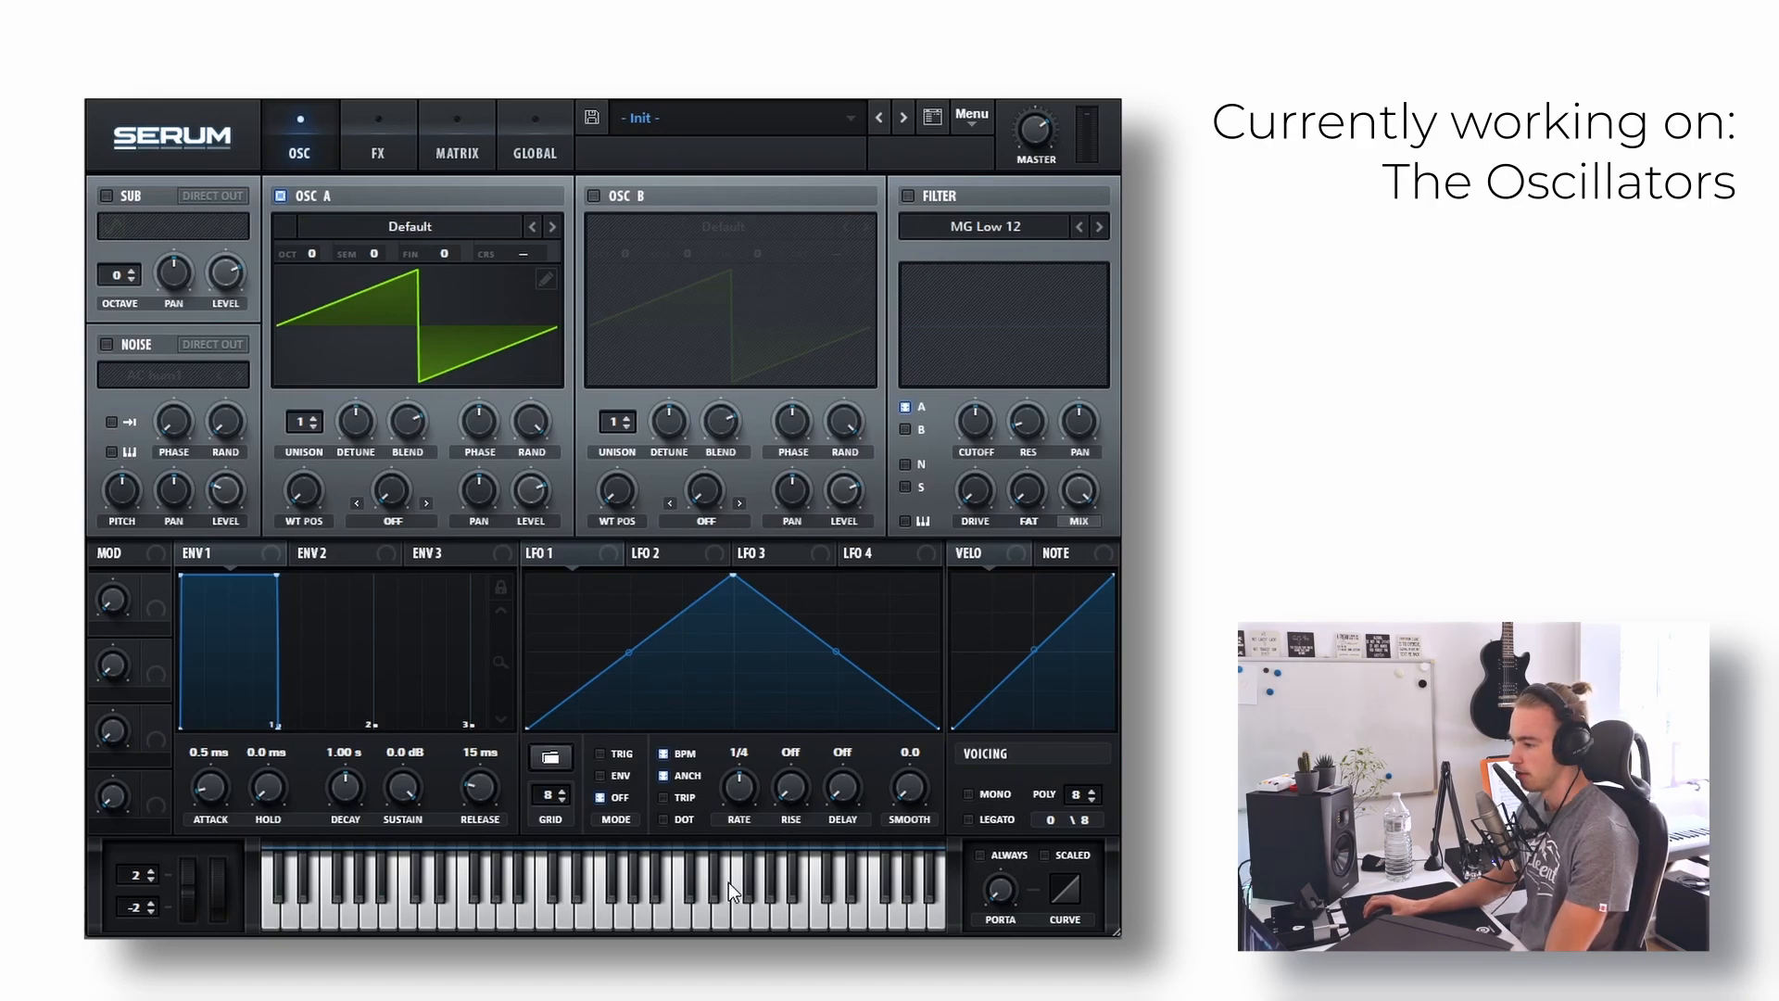
Step: Enable the sub oscillator and the noise oscillator, and switch the AC hum1 noise to one-shot playback
click(104, 196)
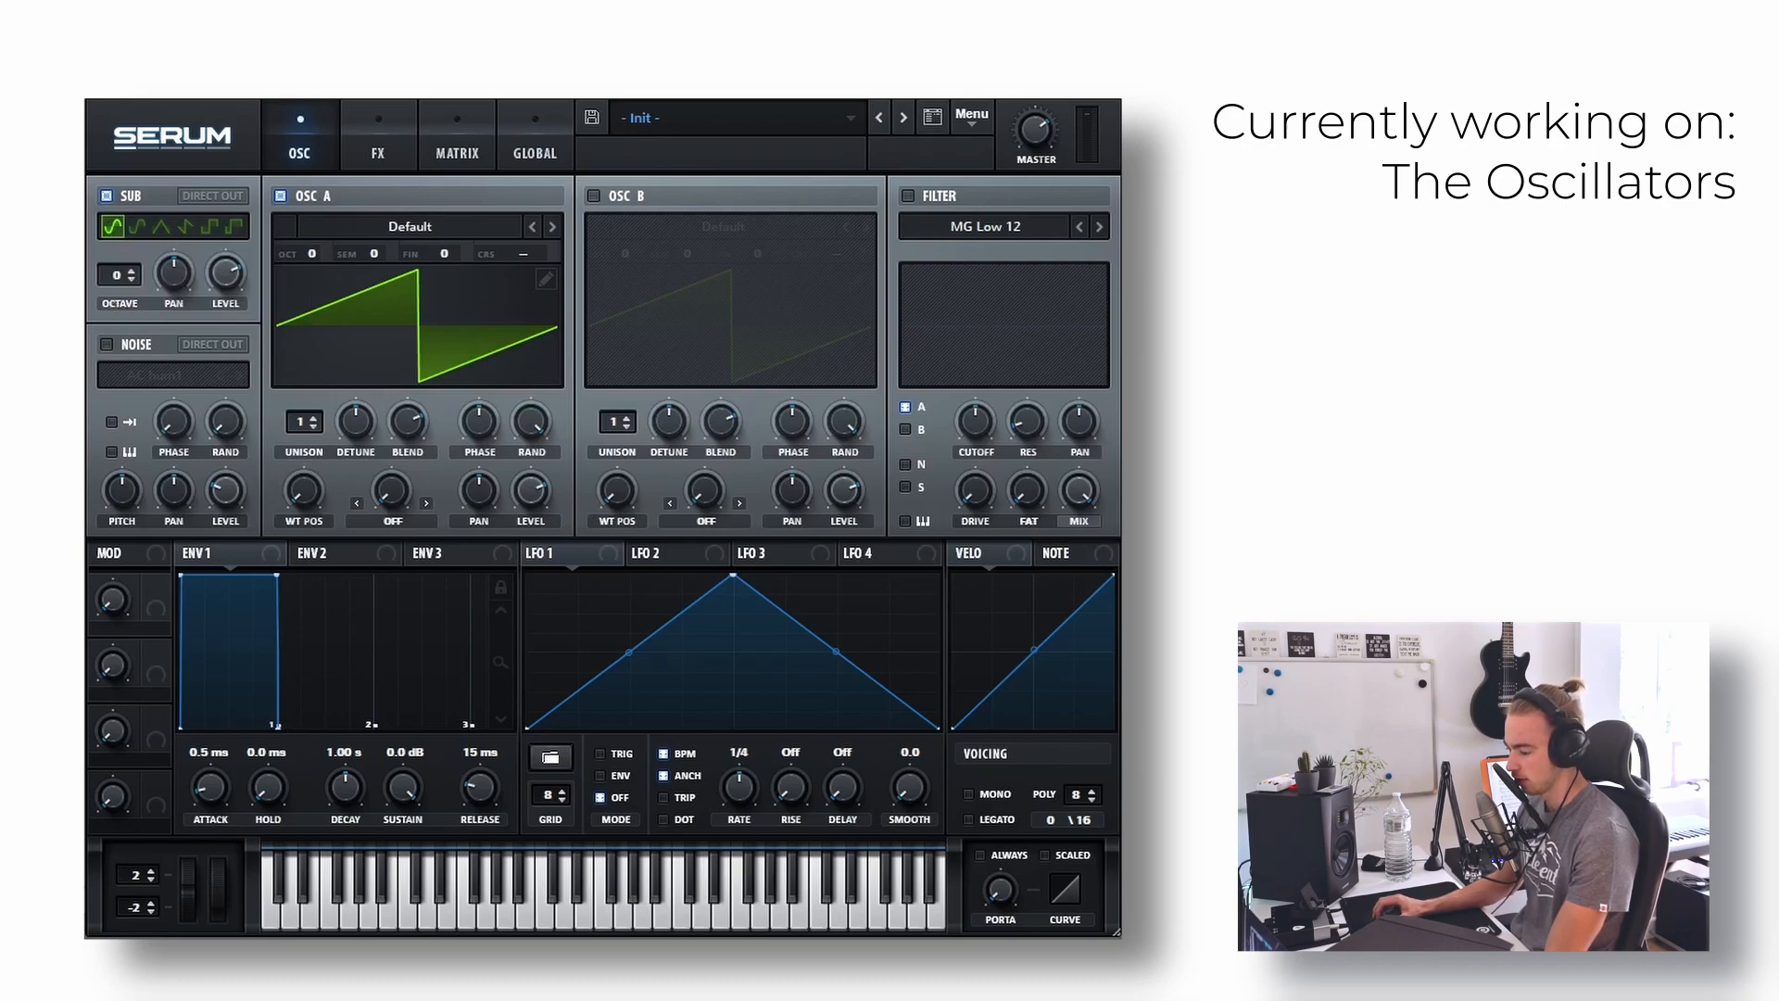
mouse_move(225, 256)
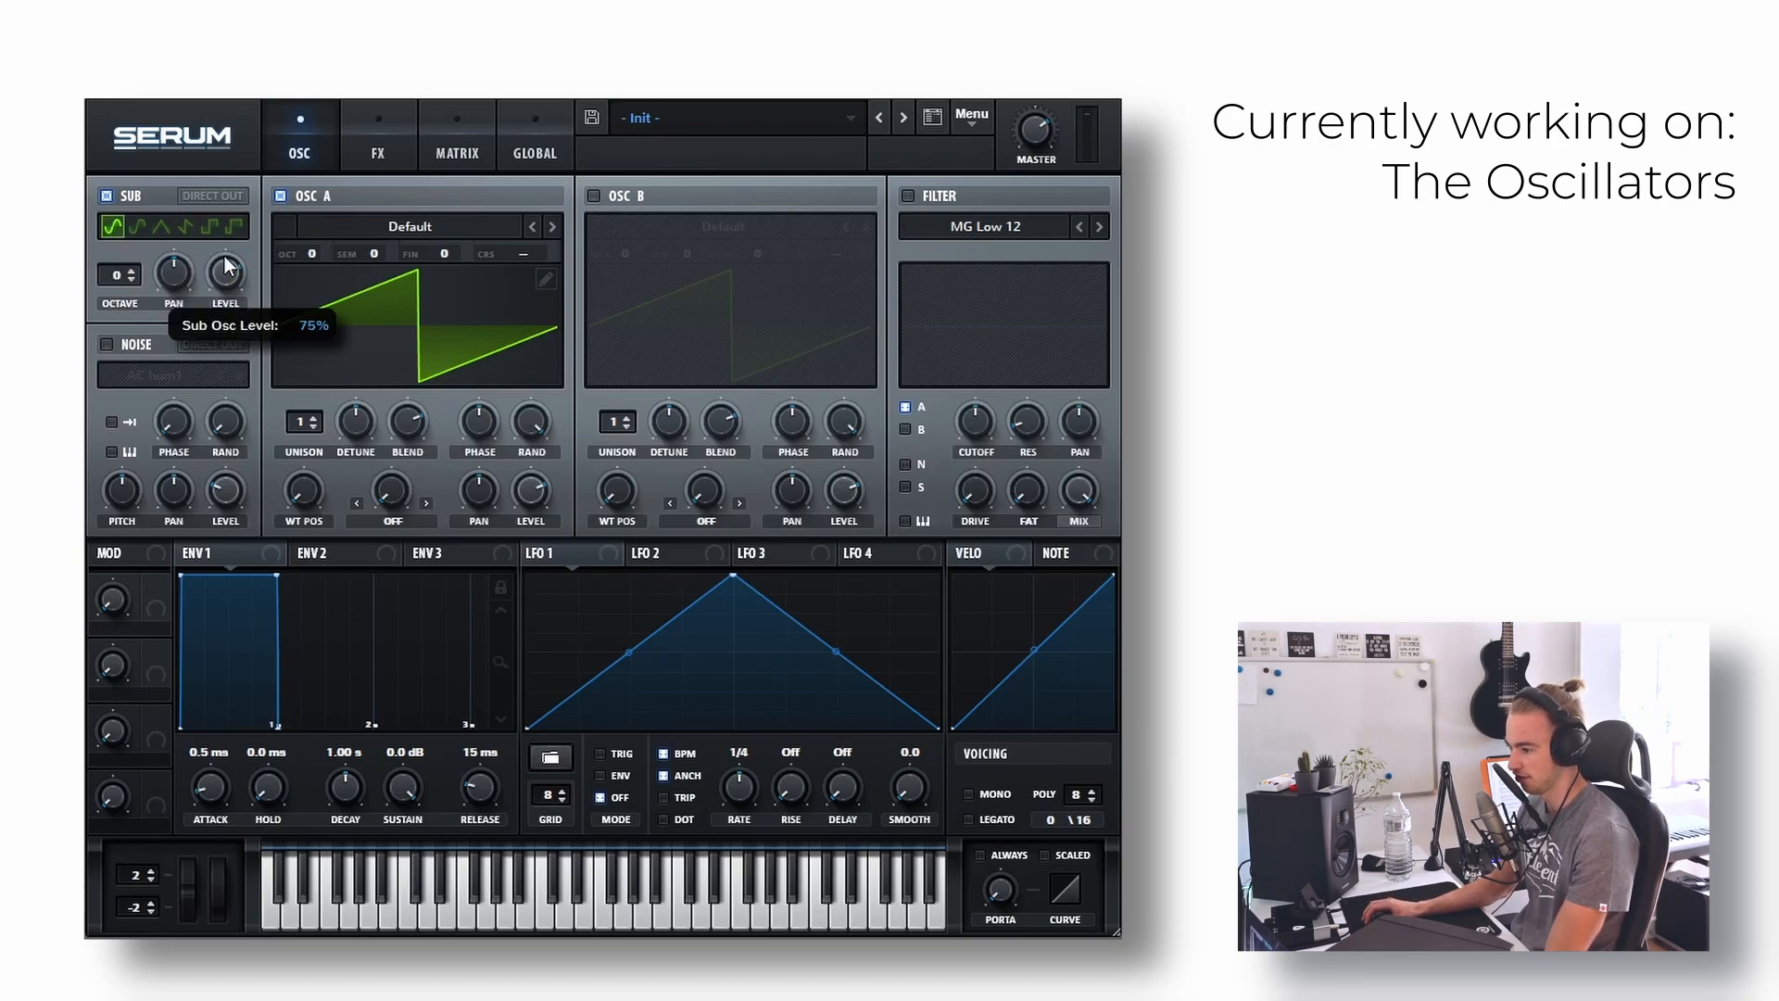
click(106, 345)
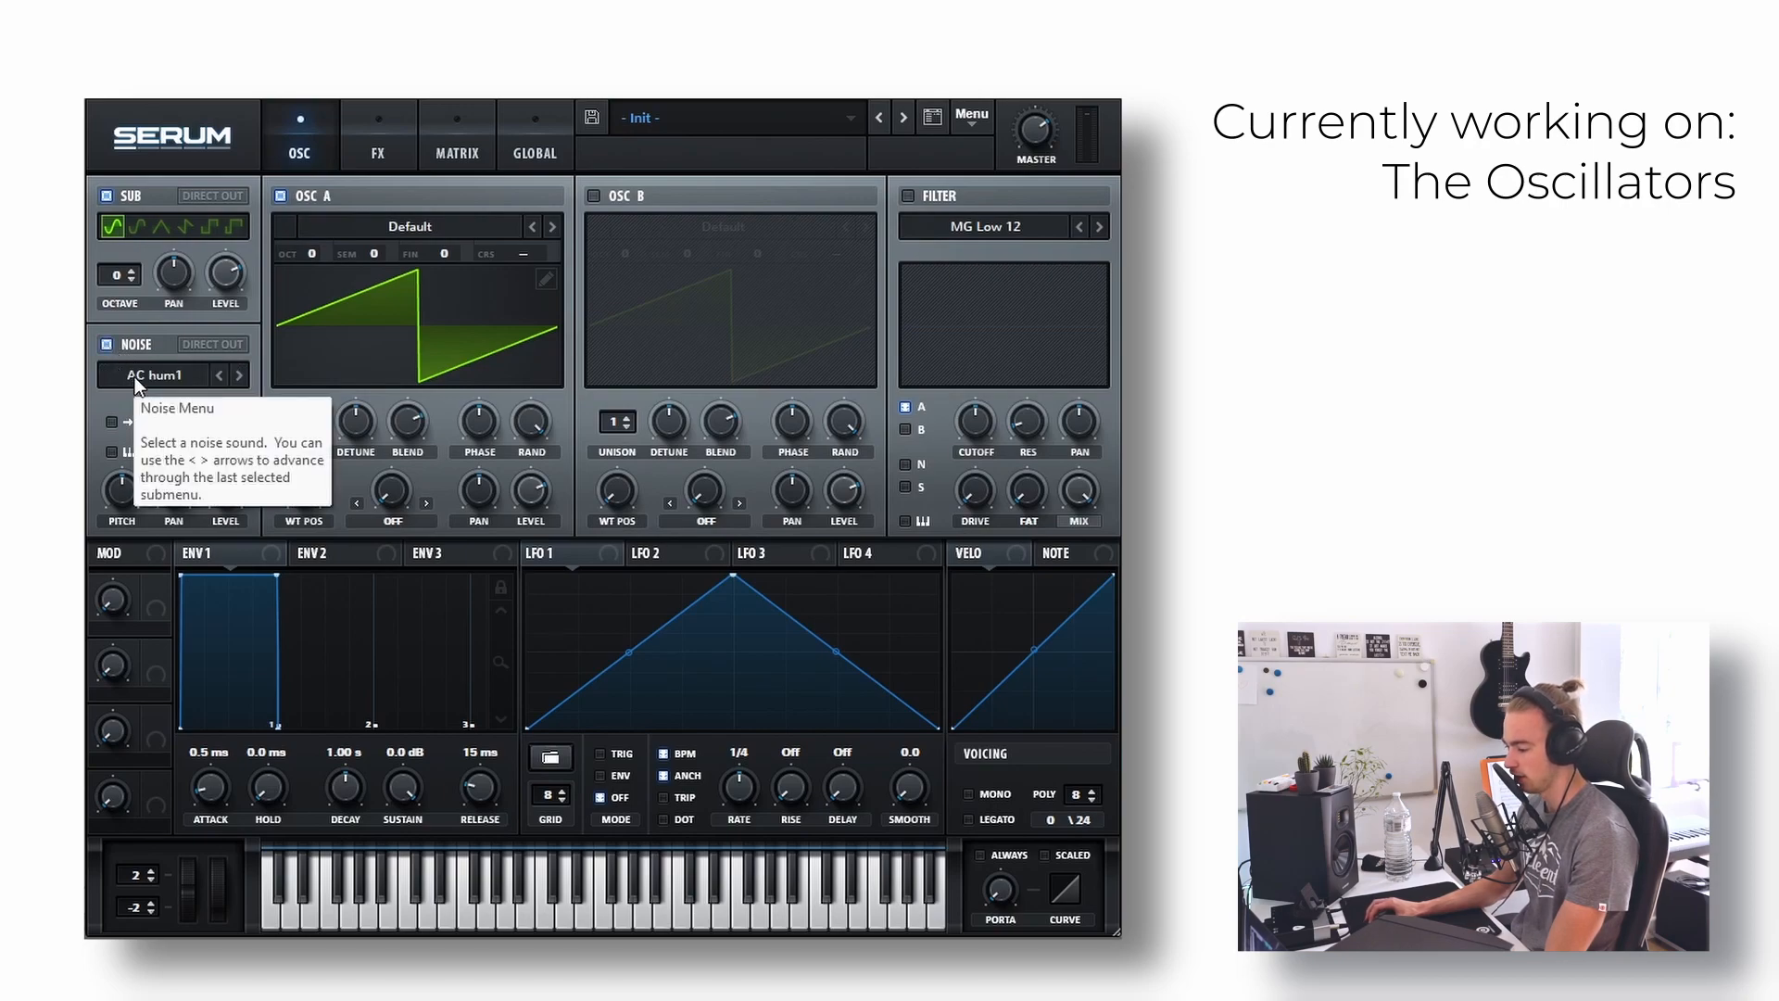
click(110, 421)
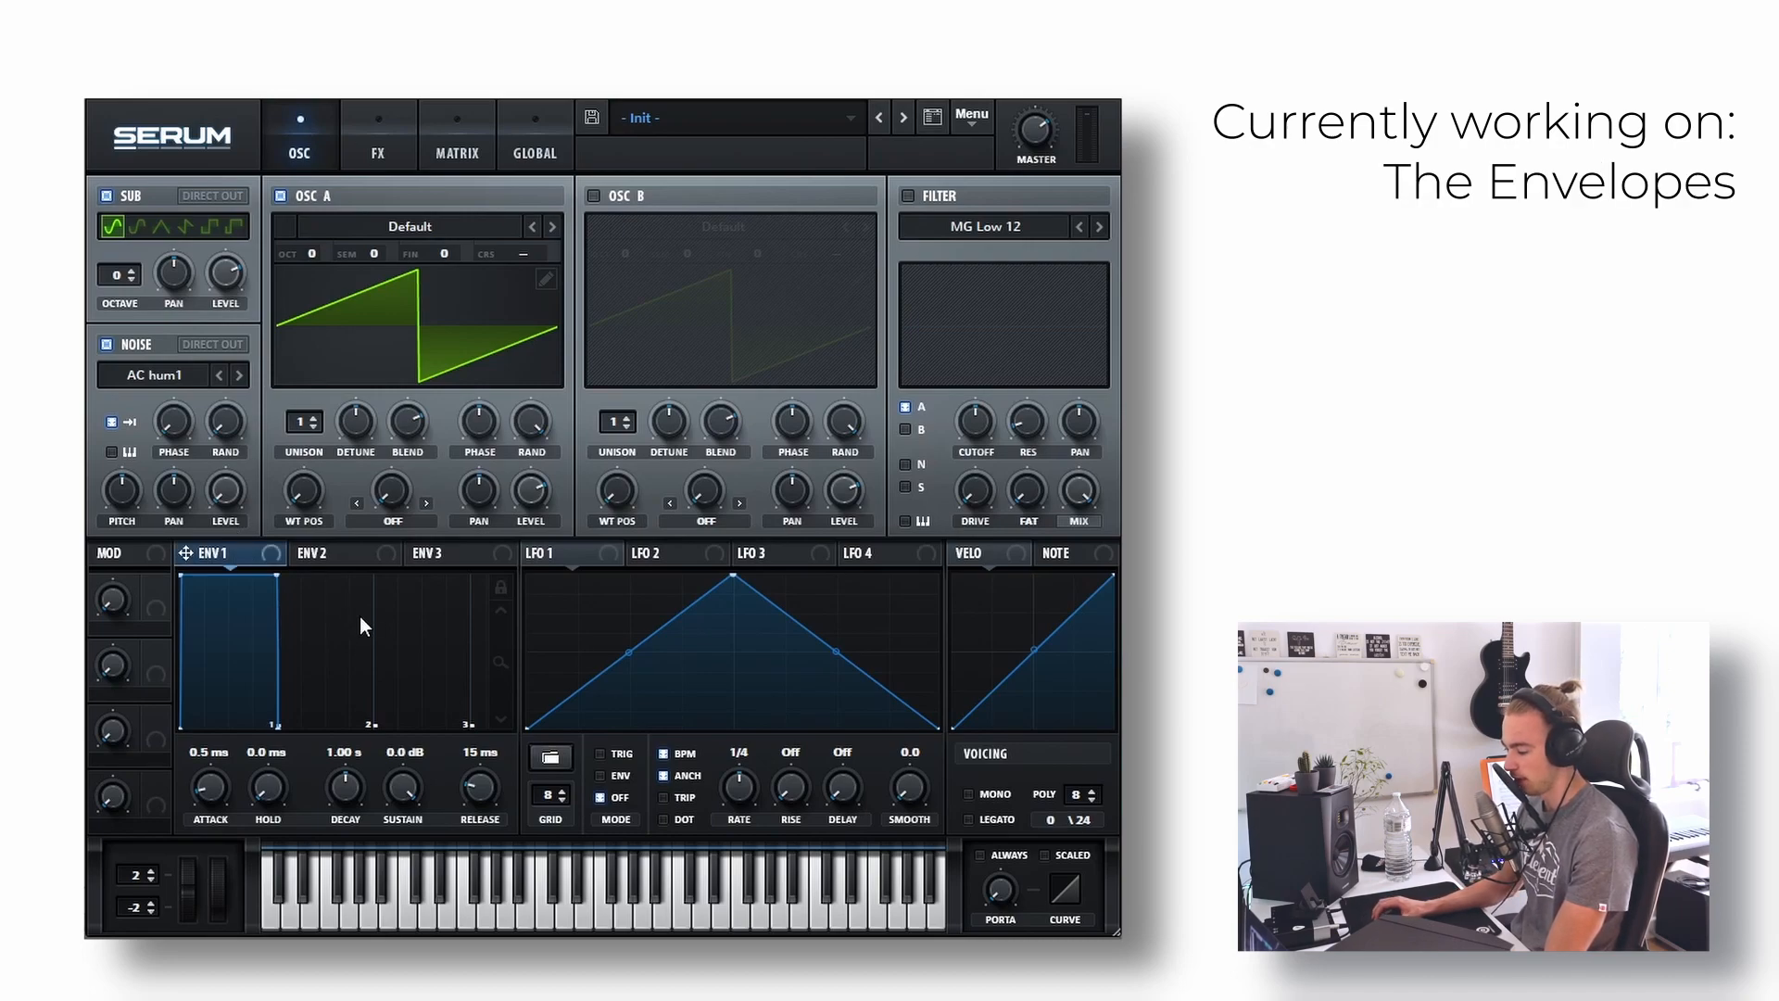
Step: Set envelope 1's release to 141 ms, then modulate the noise level with envelope 2 at a reduced depth
drag(458, 769, 491, 759)
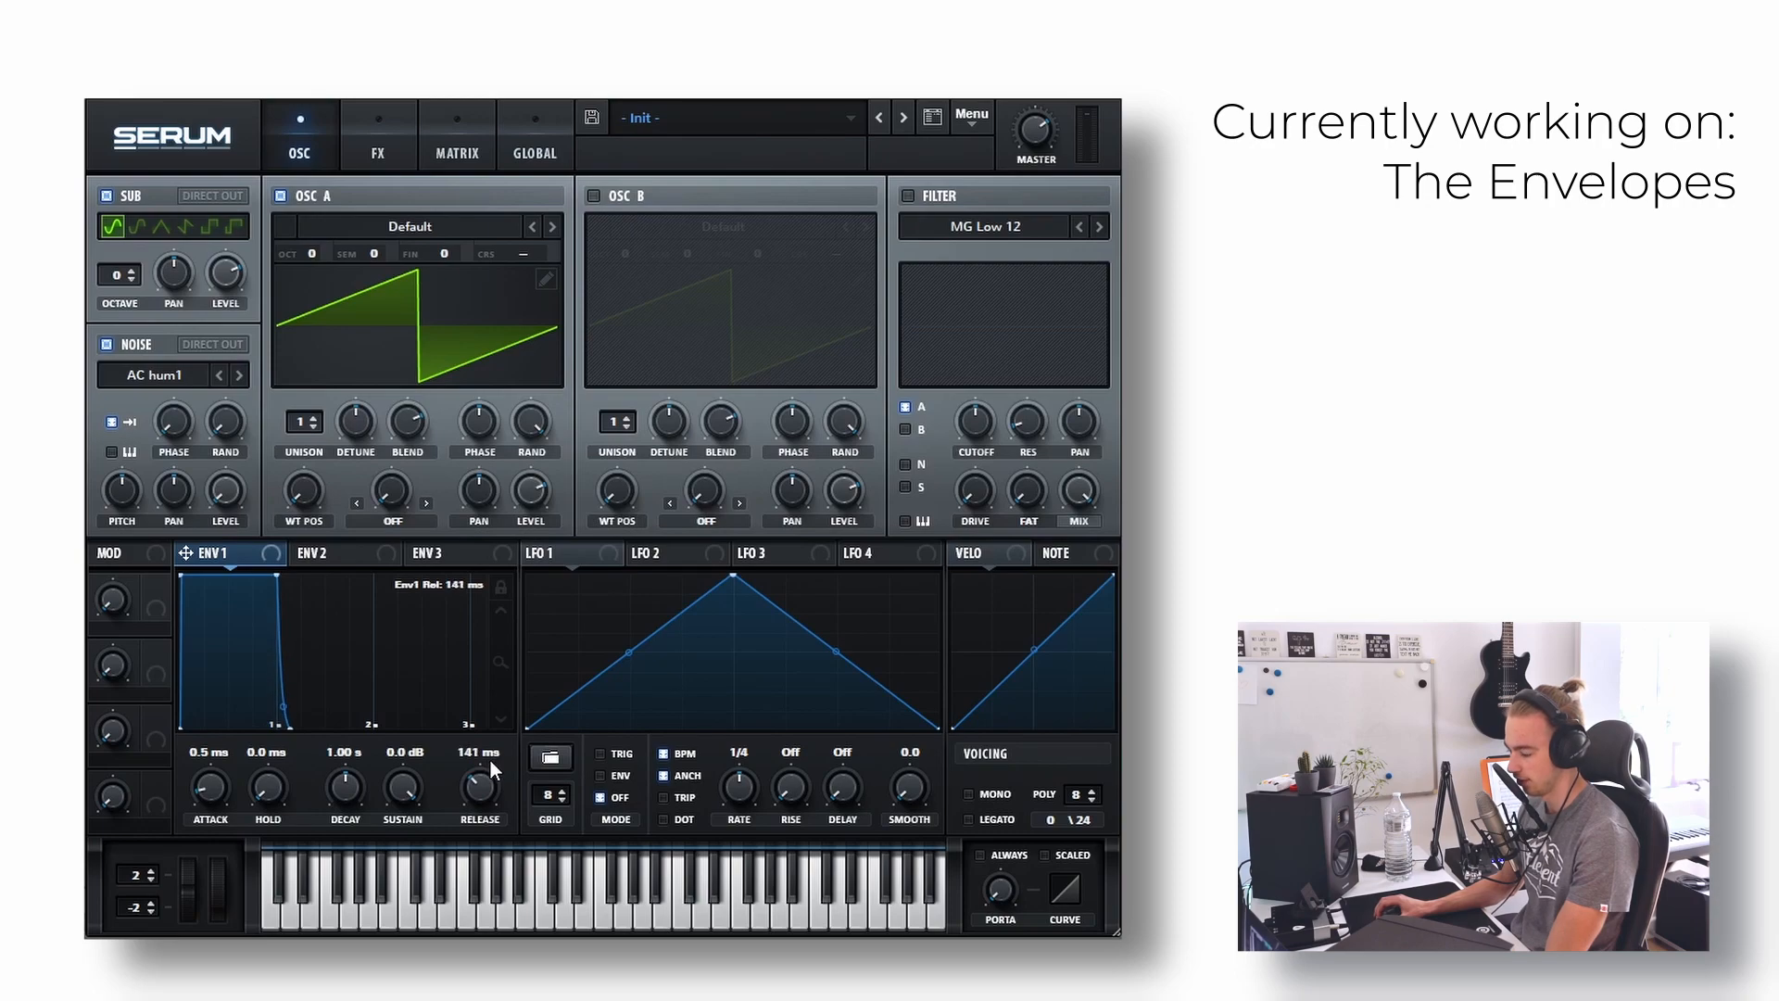
click(320, 553)
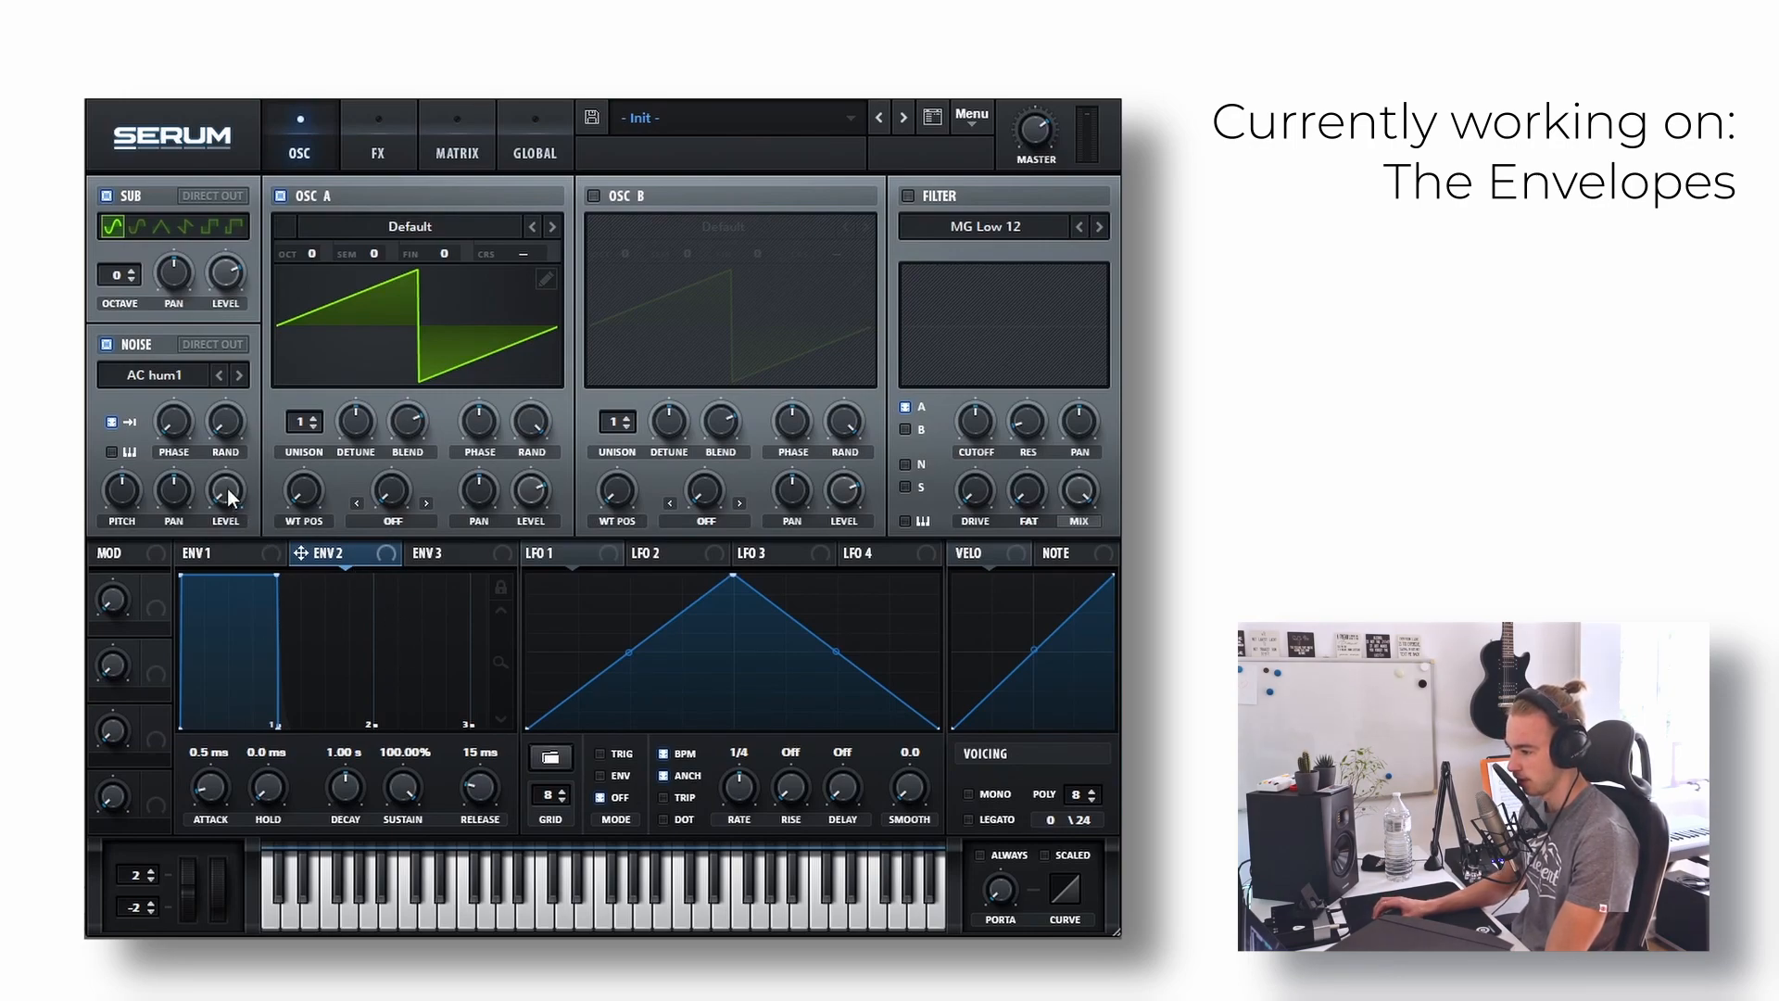
drag(231, 498, 227, 493)
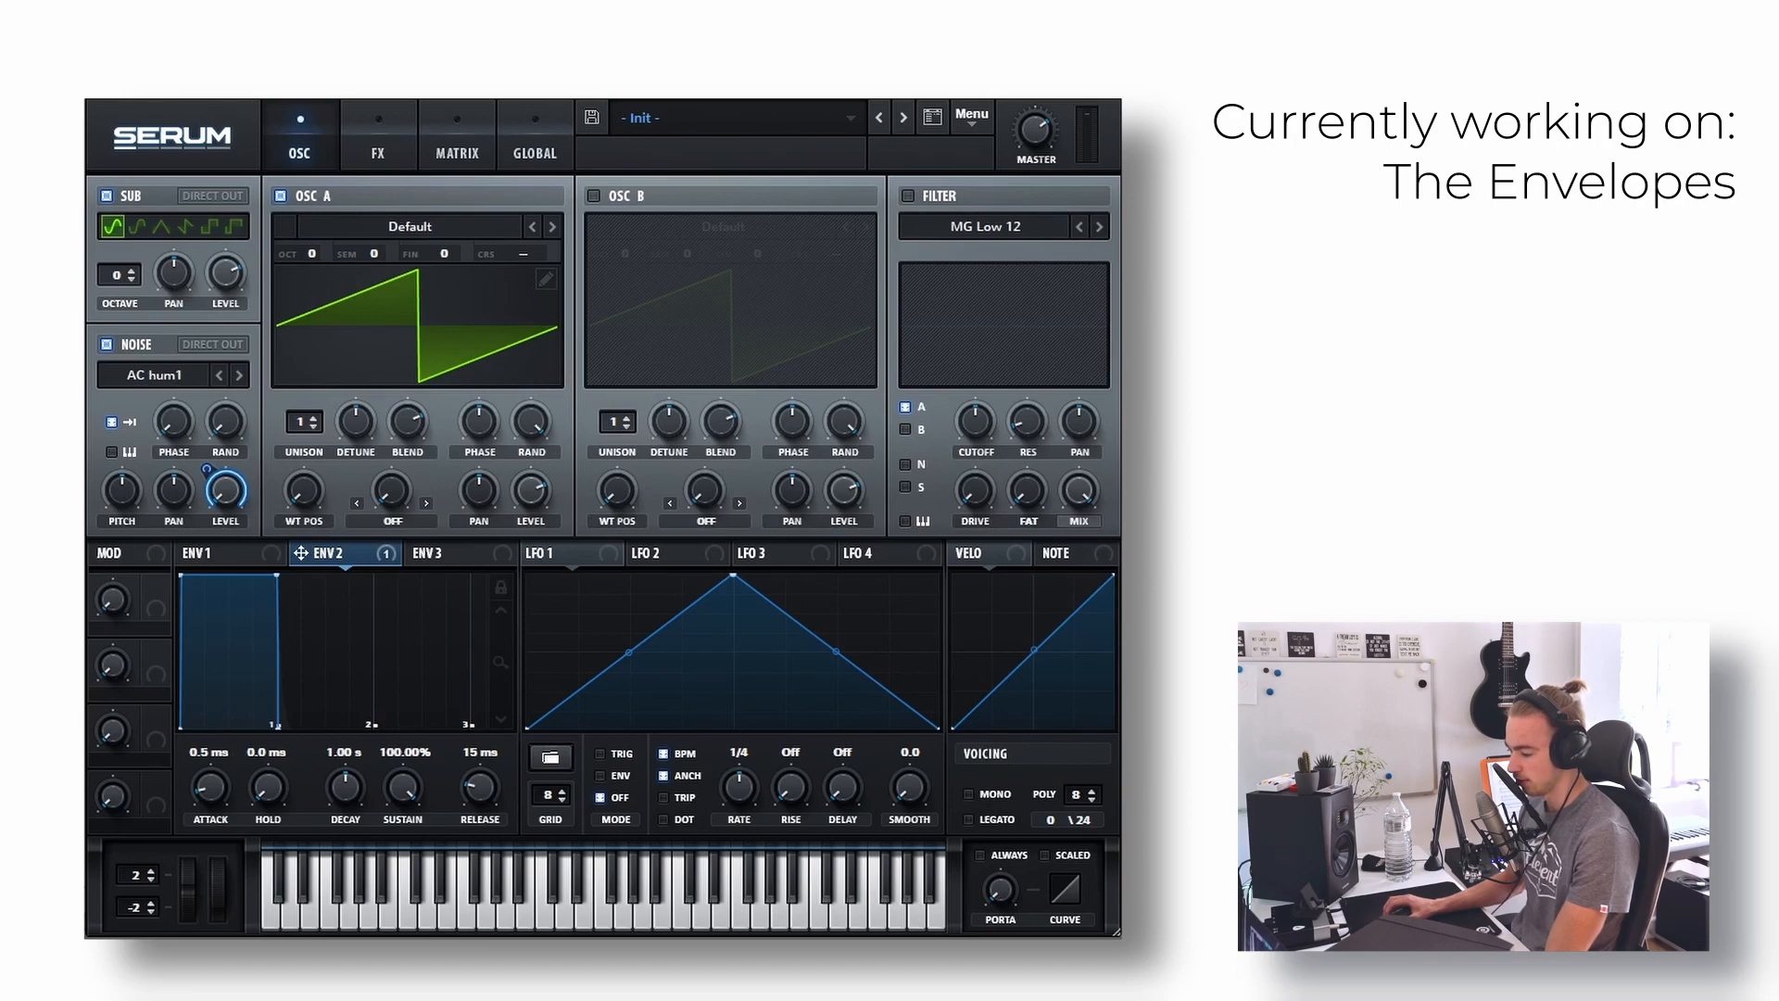
drag(207, 468, 198, 559)
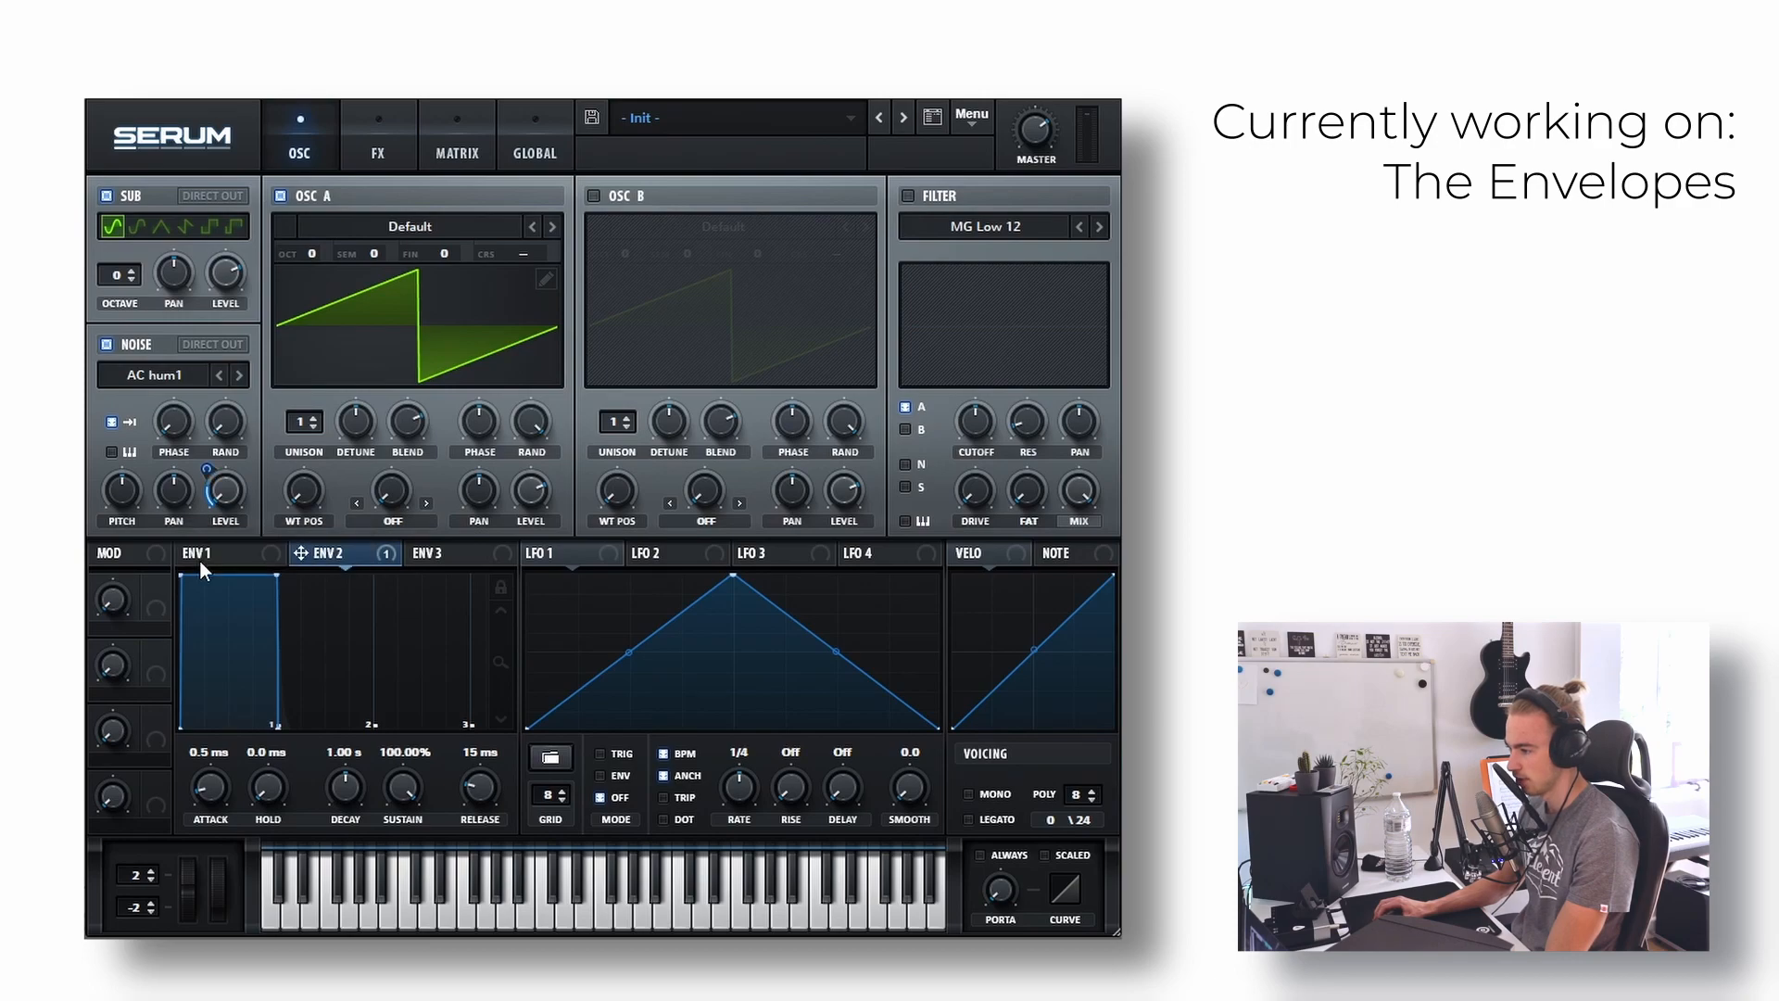
Step: Enable the filter as MG Low 18, lower its cutoff to the low end and adjust its resonance slightly
click(909, 196)
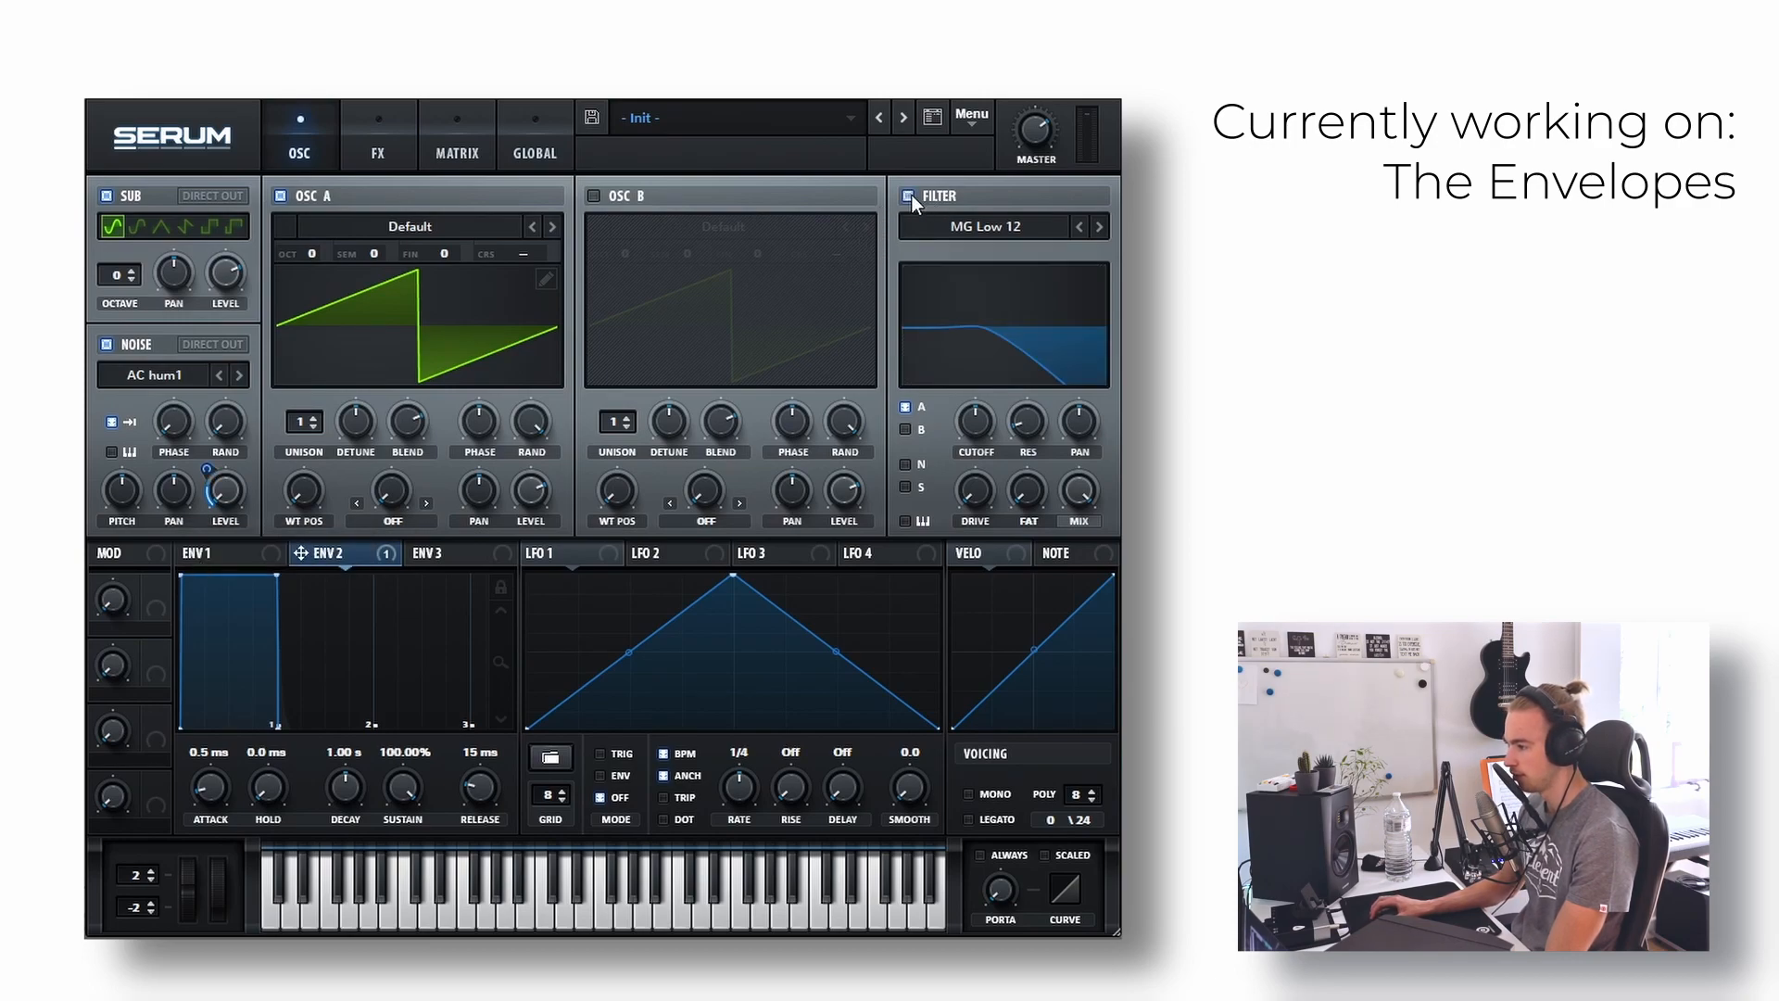
click(1099, 227)
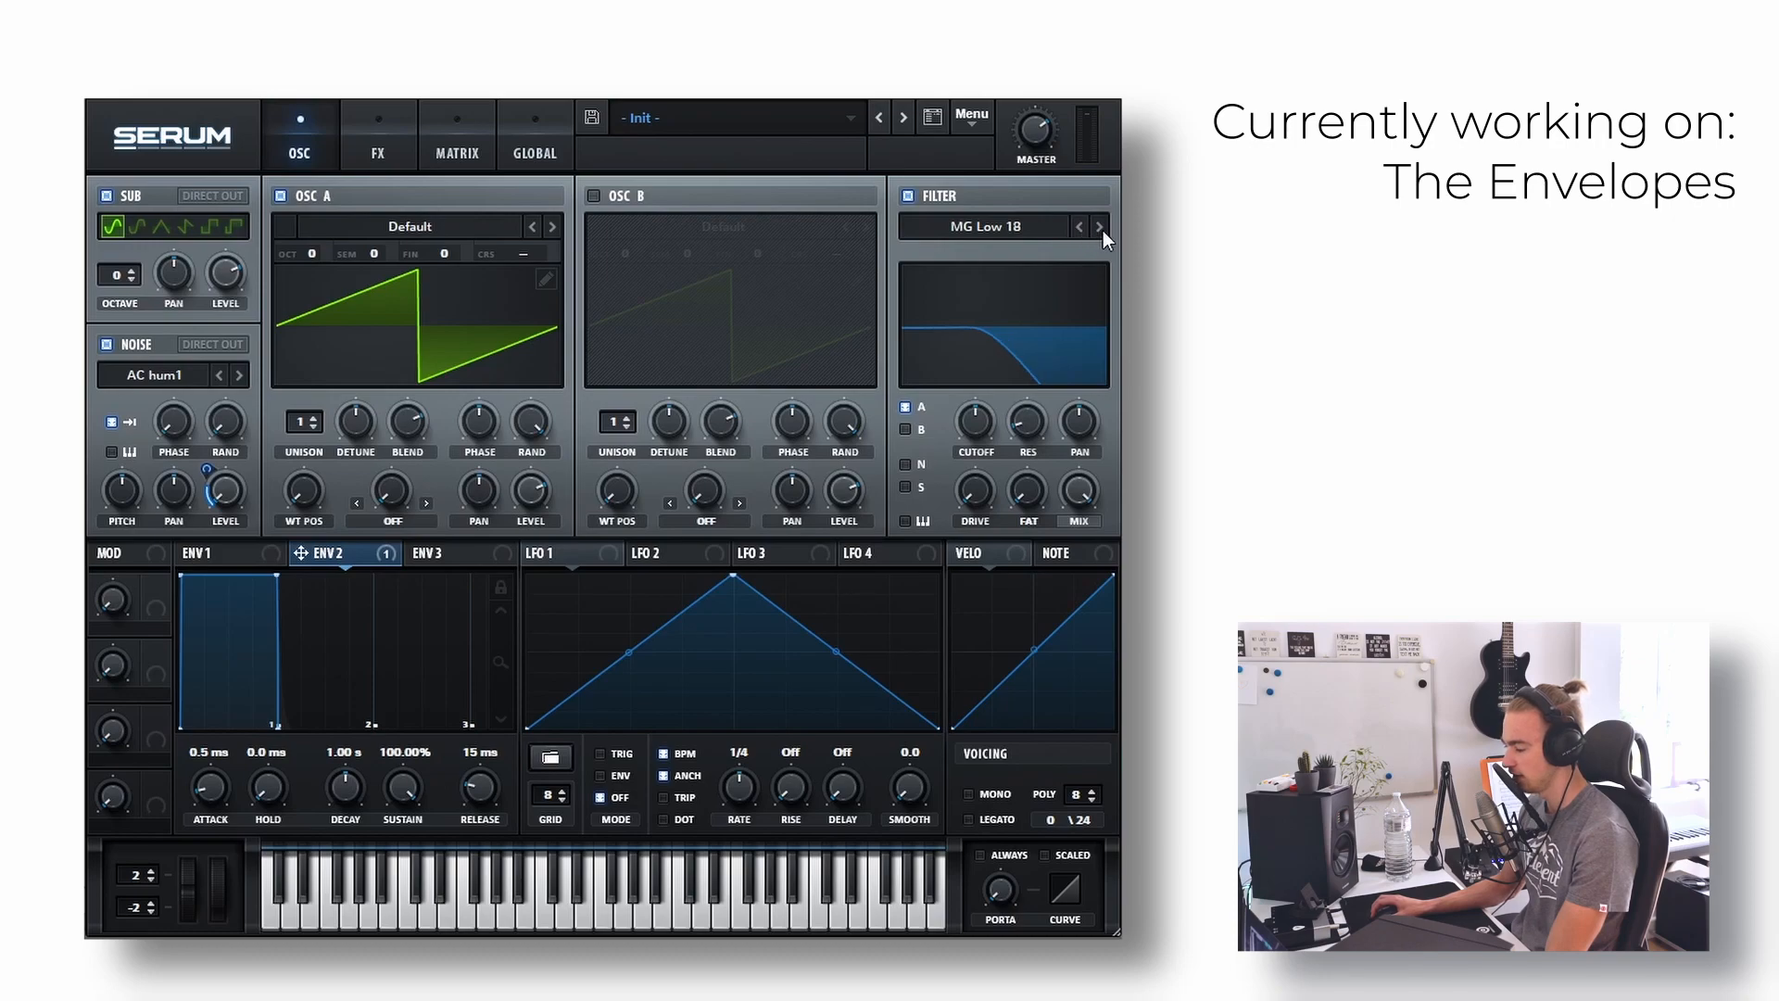
mouse_move(975, 425)
mouse_down()
mouse_move(948, 515)
mouse_move(982, 426)
mouse_up()
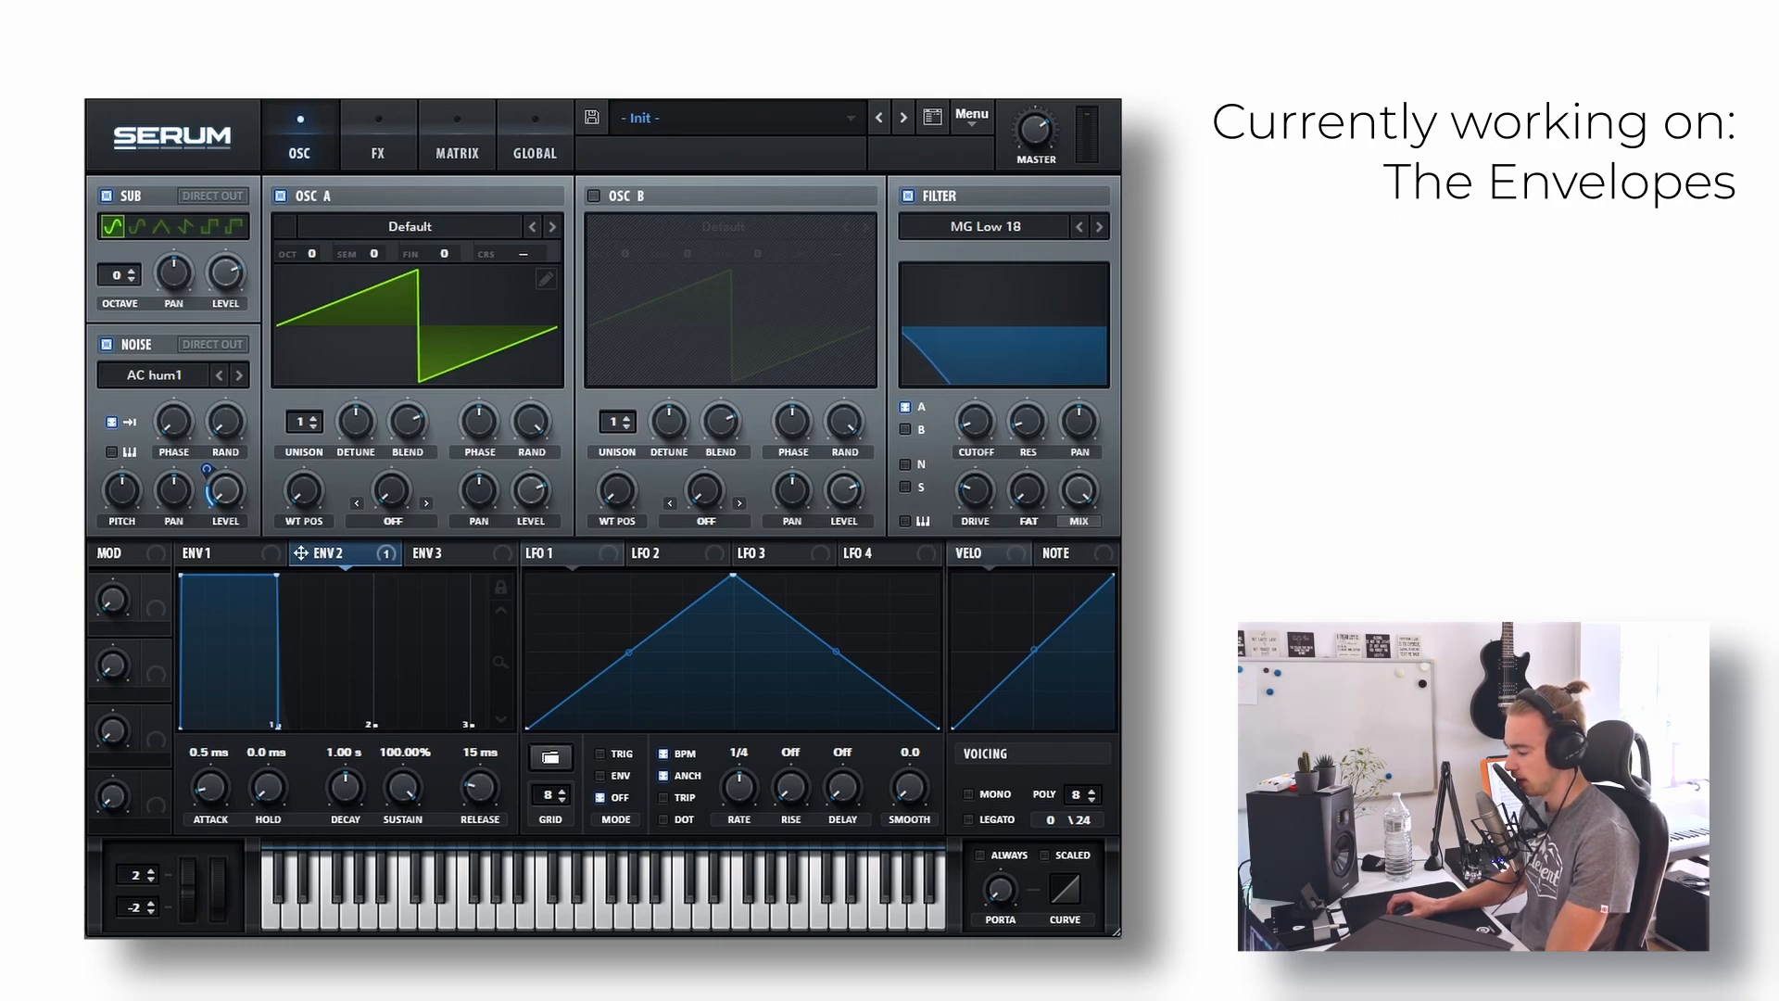
drag(1024, 435, 1019, 410)
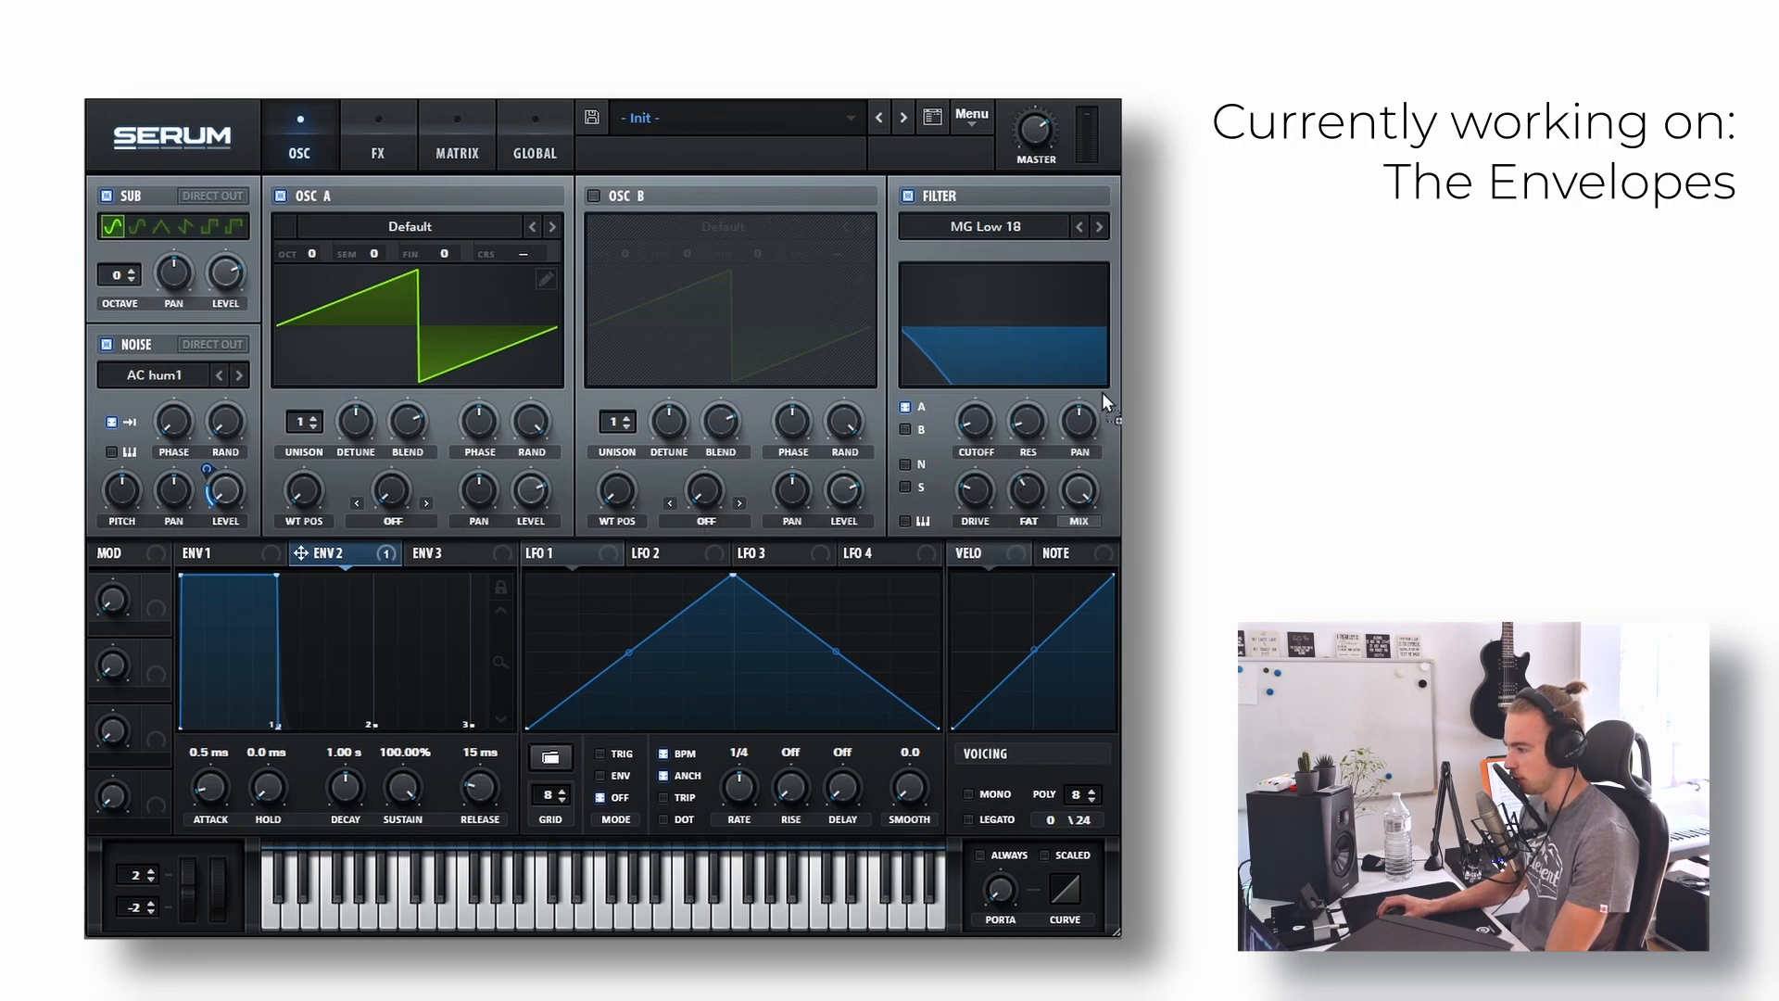
Step: Assign envelope 2 as modulation source for the filter's cutoff, drive and fat controls
drag(1004, 415, 982, 421)
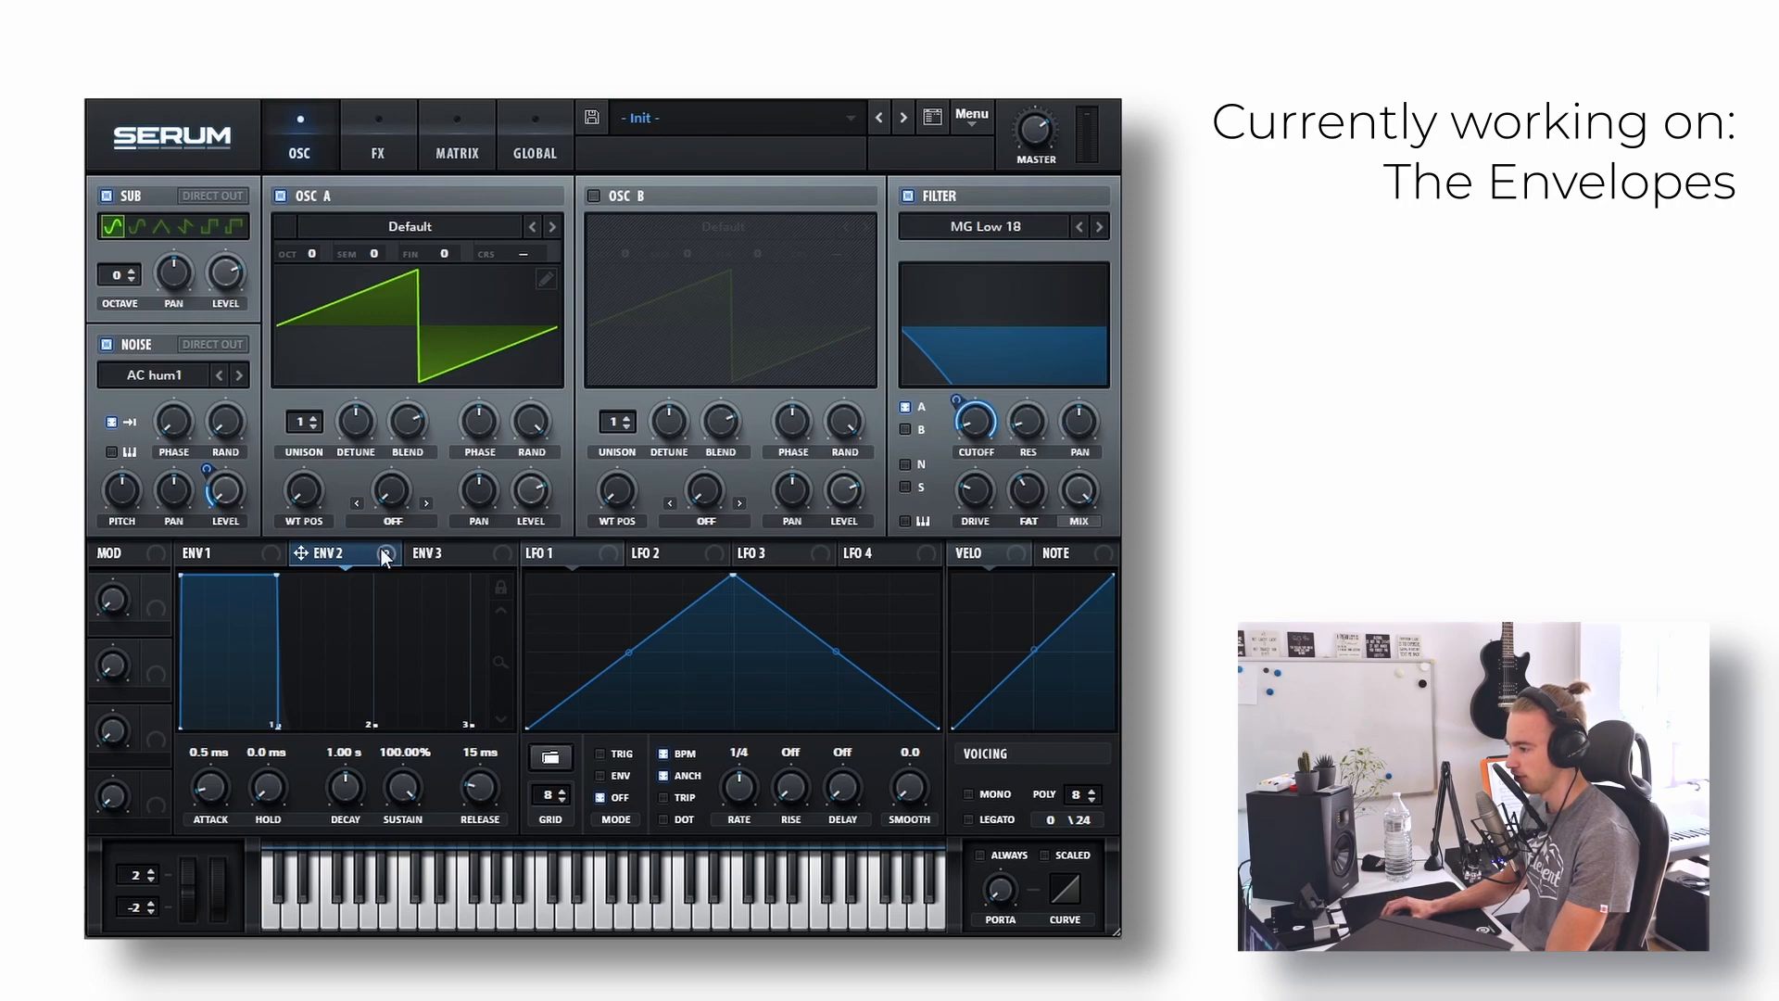
drag(374, 553, 1007, 484)
drag(376, 553, 916, 510)
drag(1031, 491, 1026, 498)
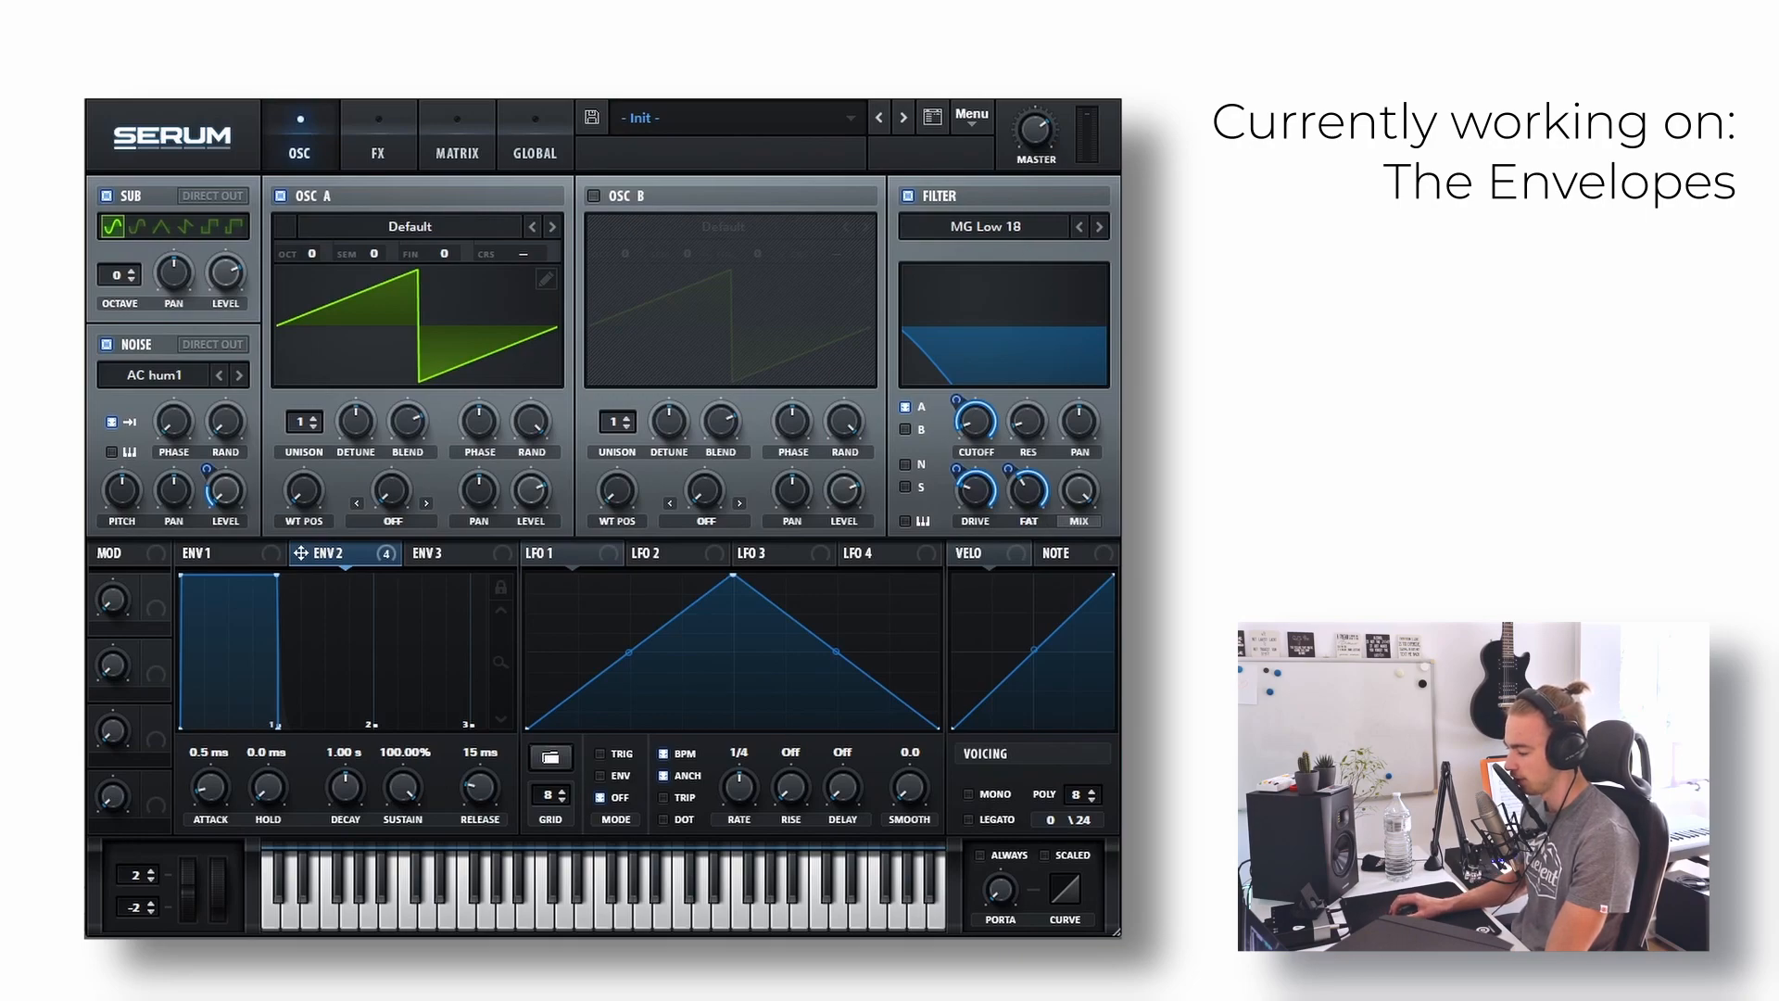
Step: Reduce envelope 2's modulation depth on the filter's cutoff, drive and fat
drag(957, 401, 952, 519)
mouse_move(956, 471)
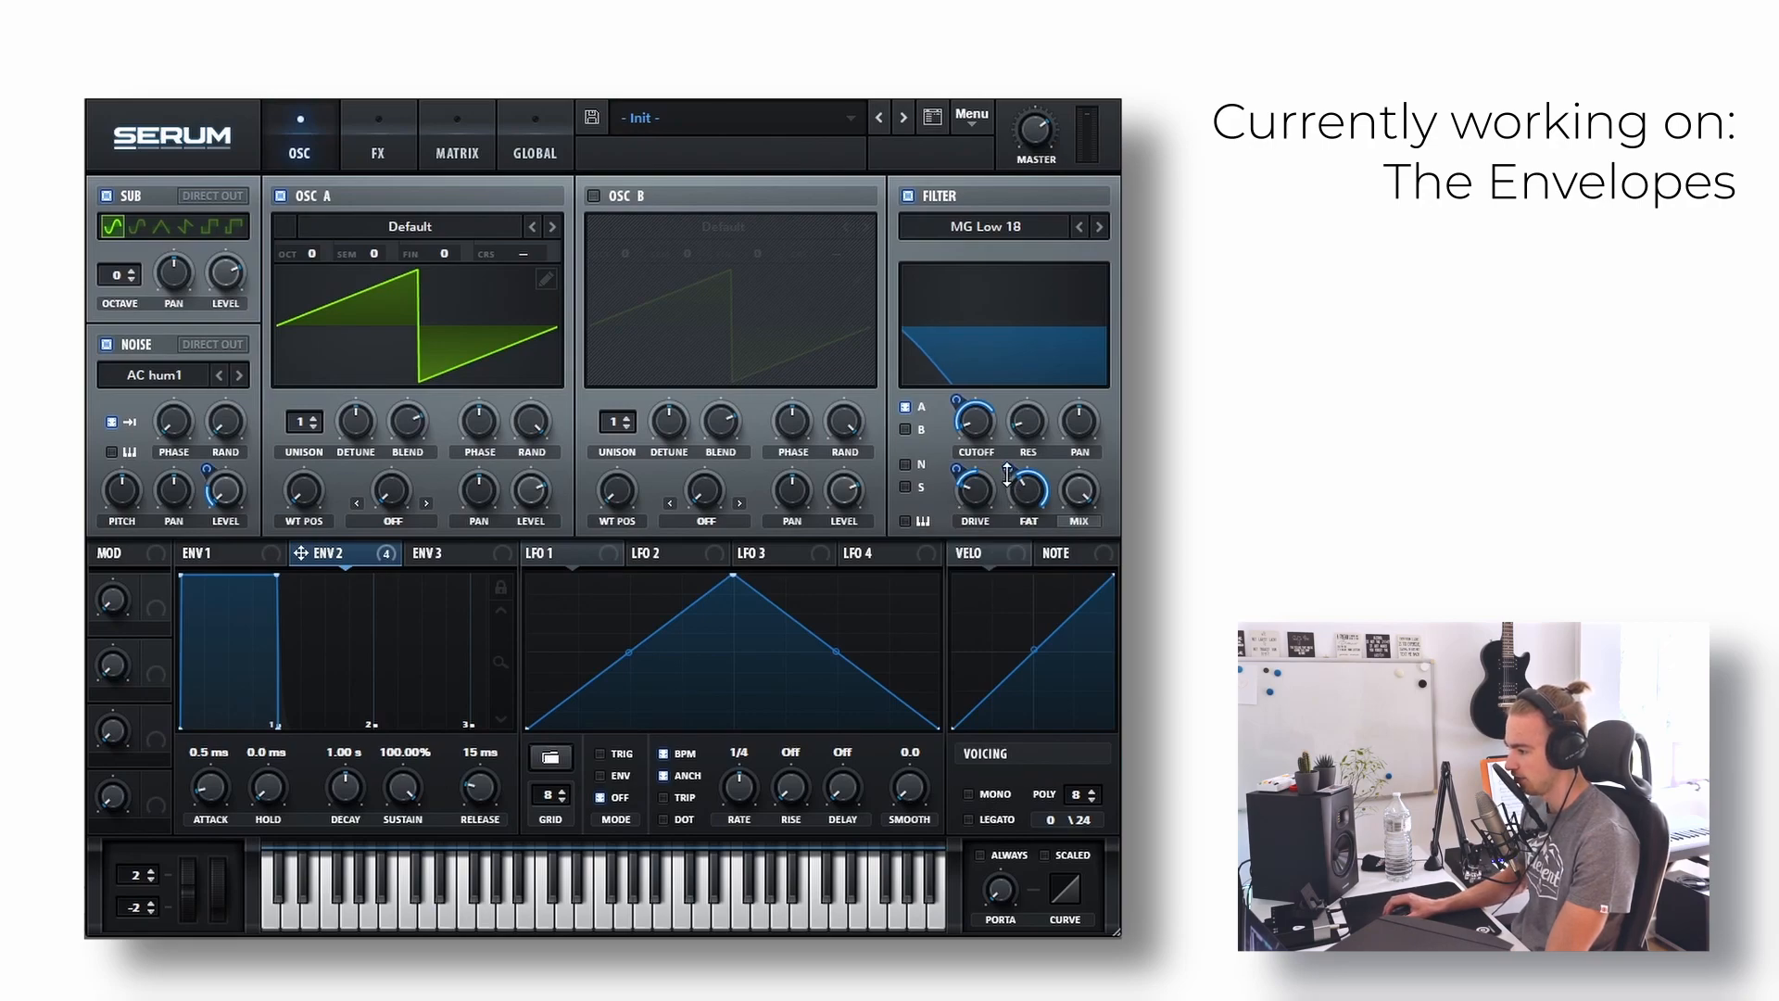
drag(1007, 495, 999, 524)
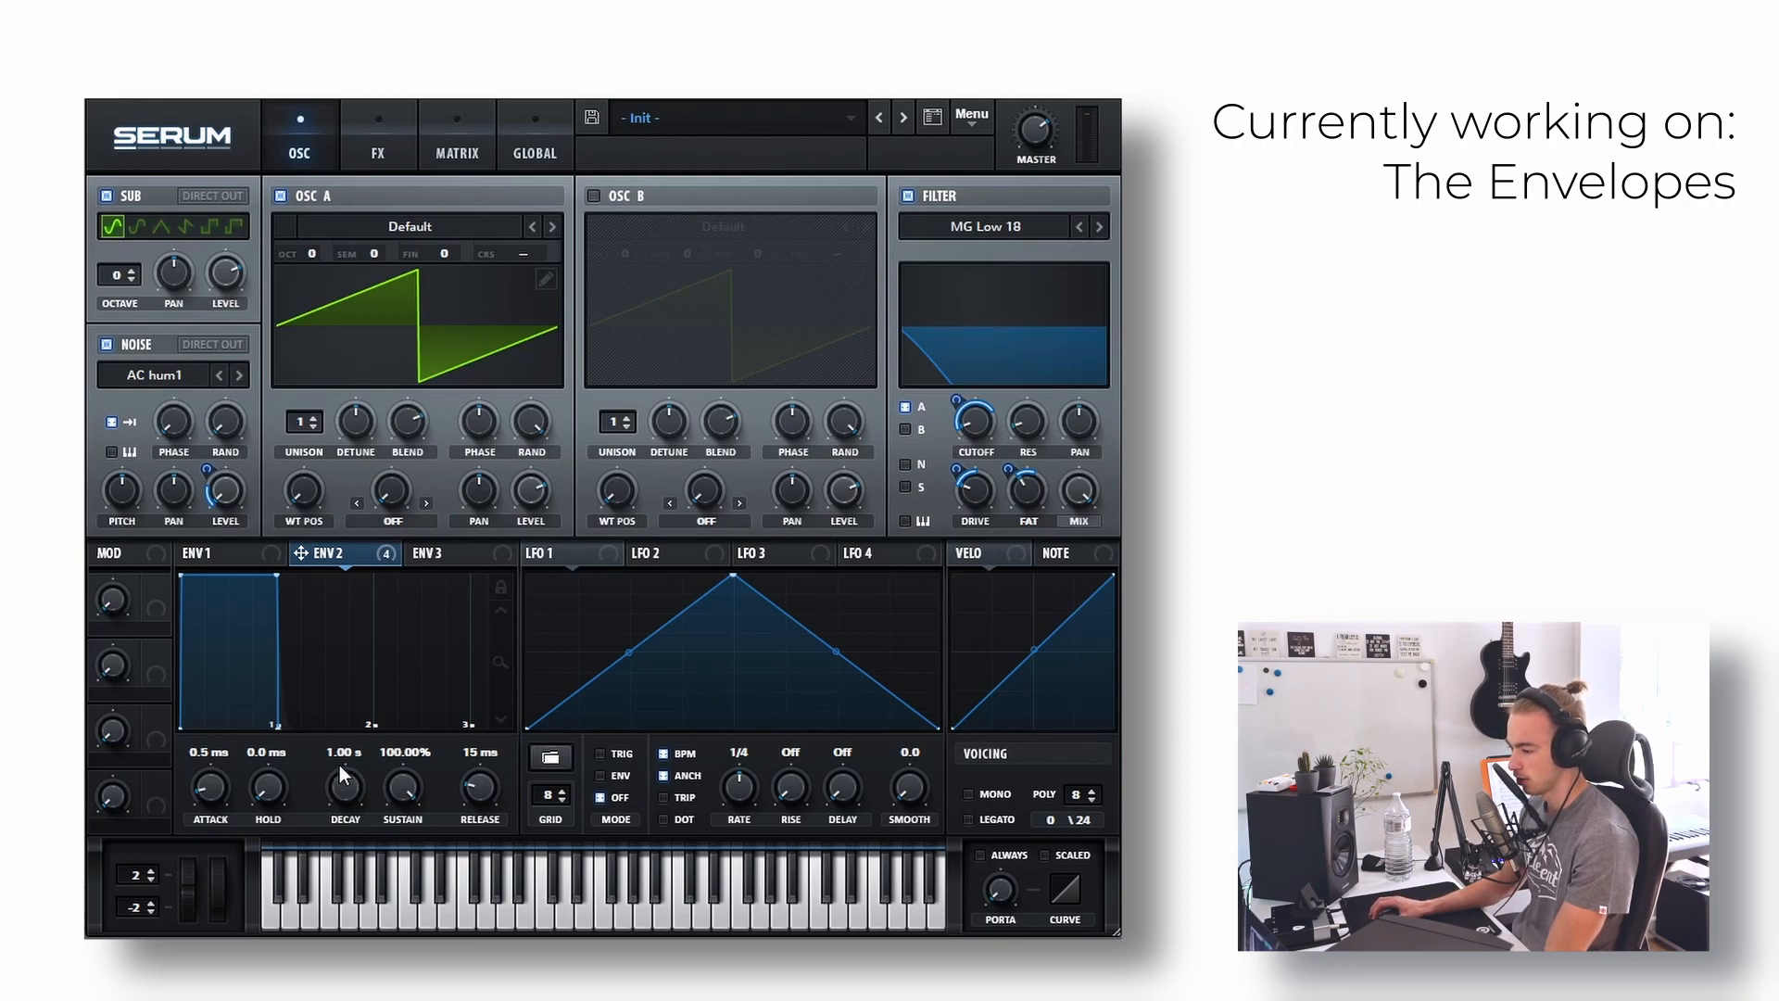
Step: Shape envelope 2 with 48.25% sustain, 217 ms release and 230 ms decay
drag(400, 787, 374, 893)
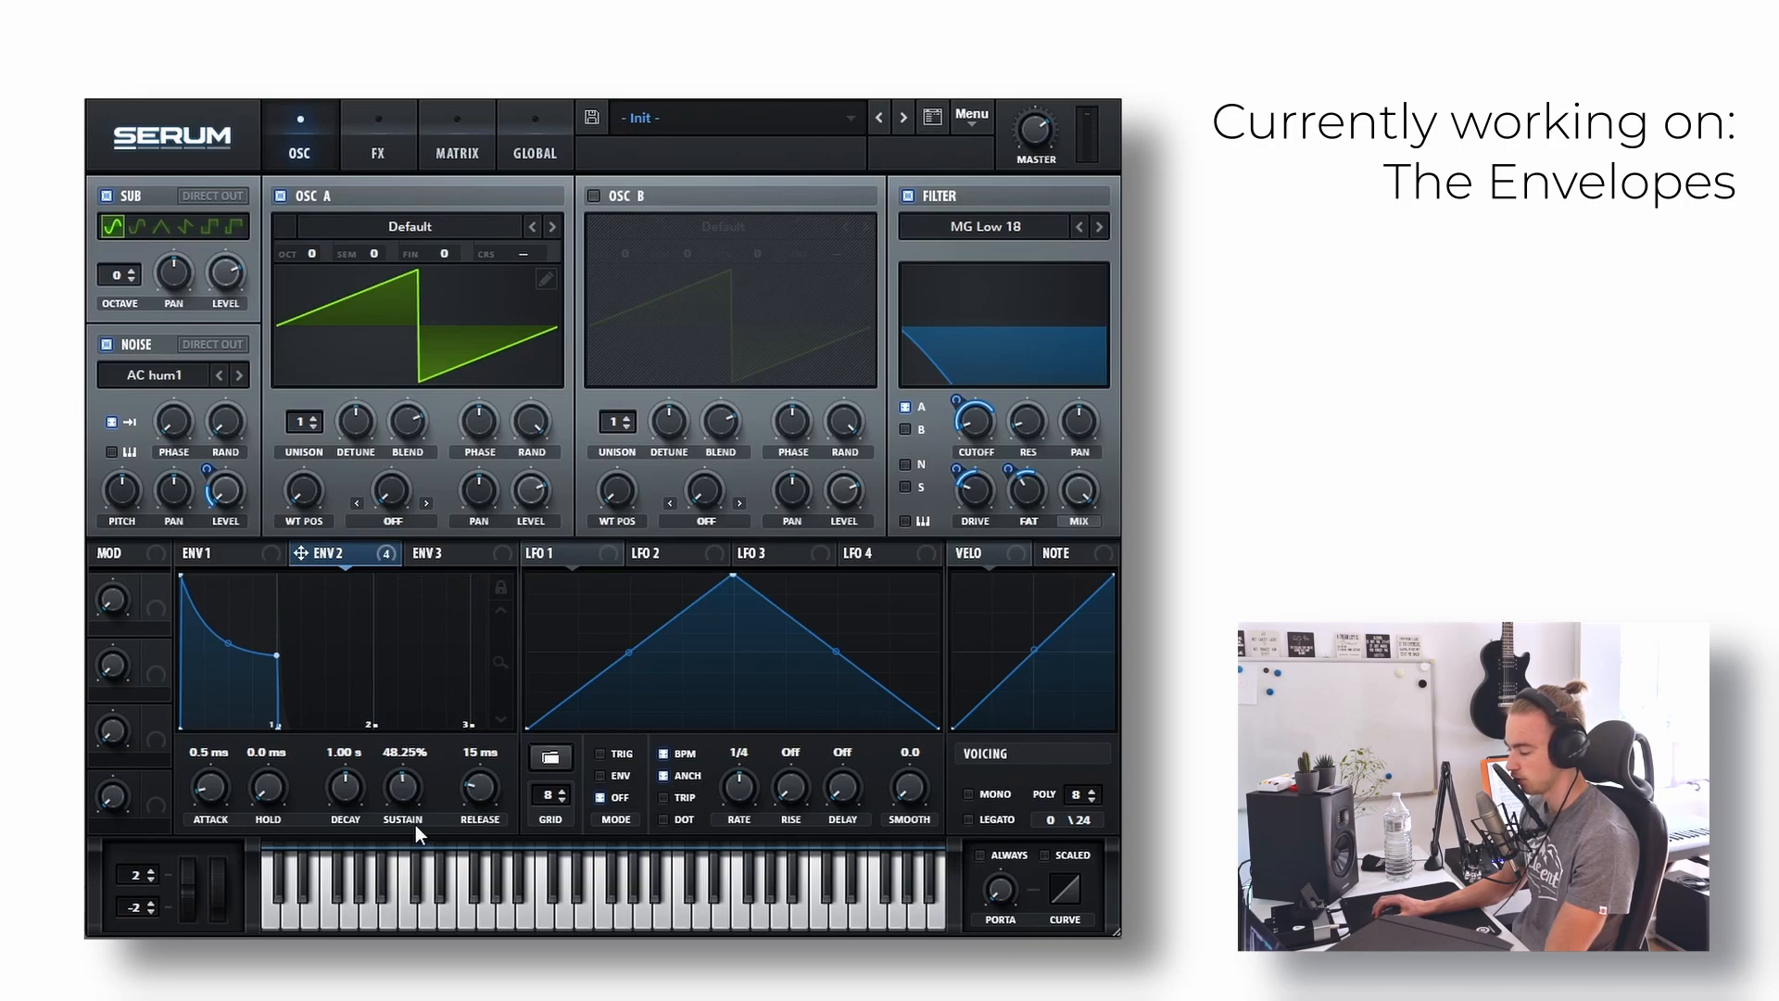
scroll(469, 789, up, 3)
drag(469, 787, 470, 754)
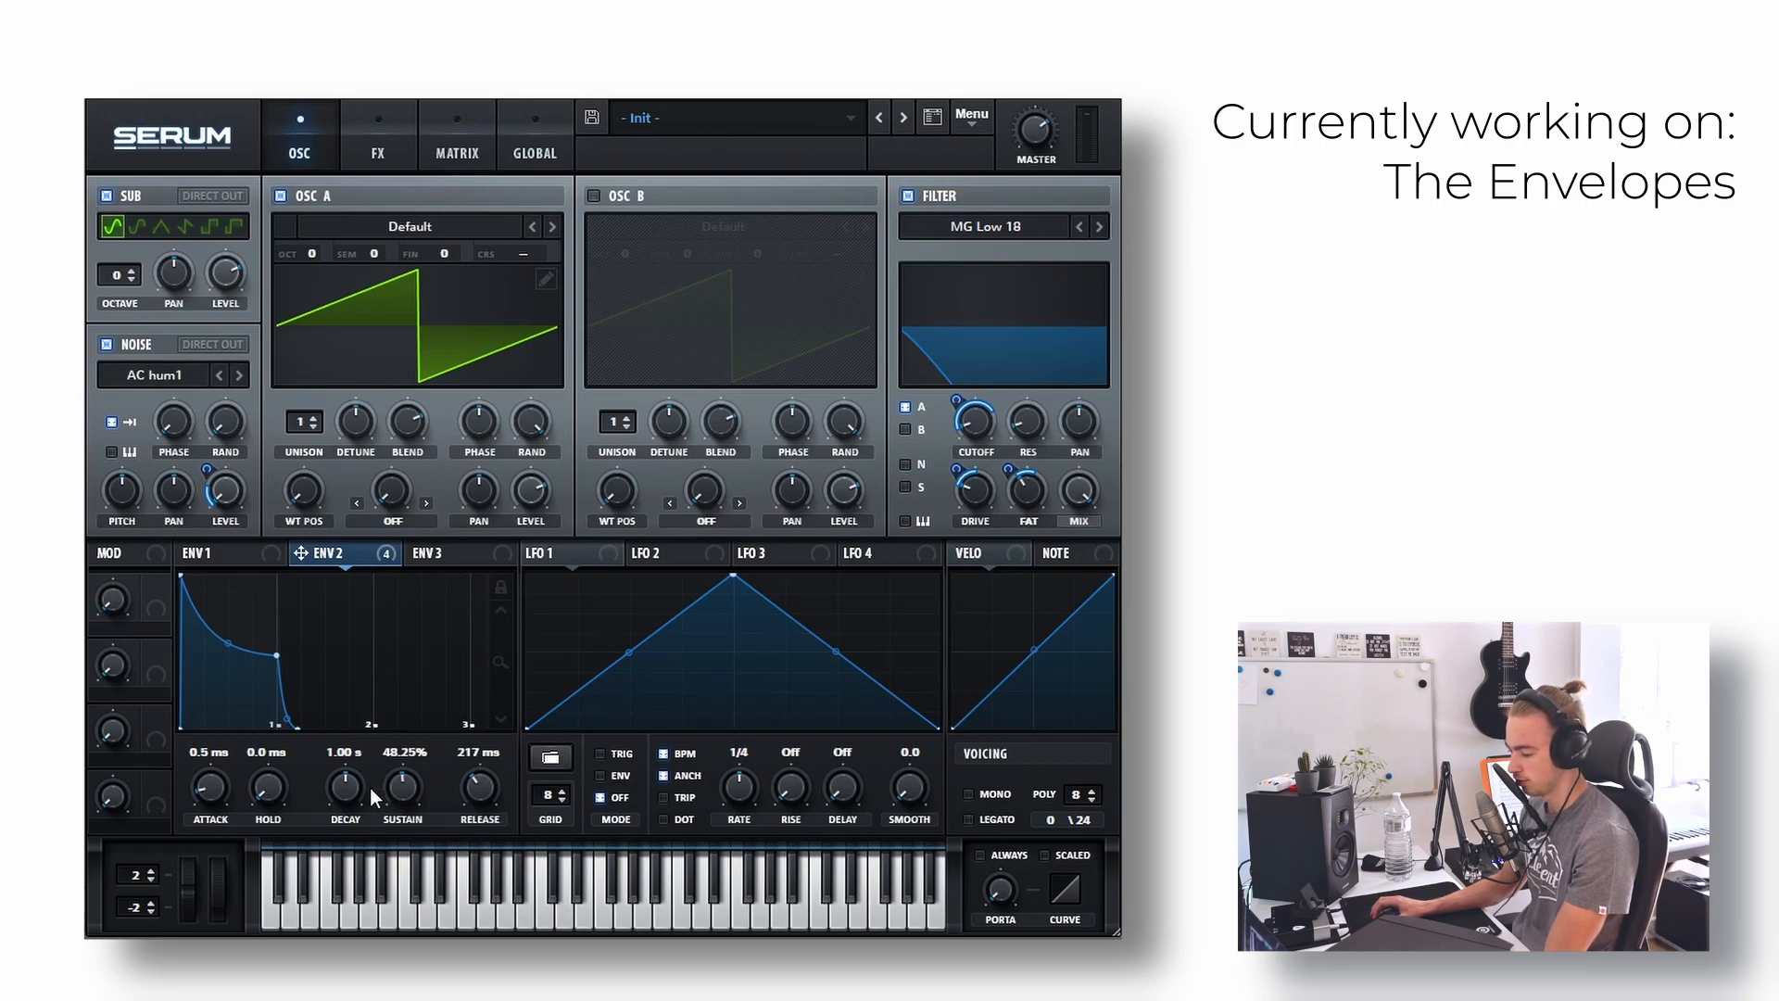
drag(348, 782, 347, 819)
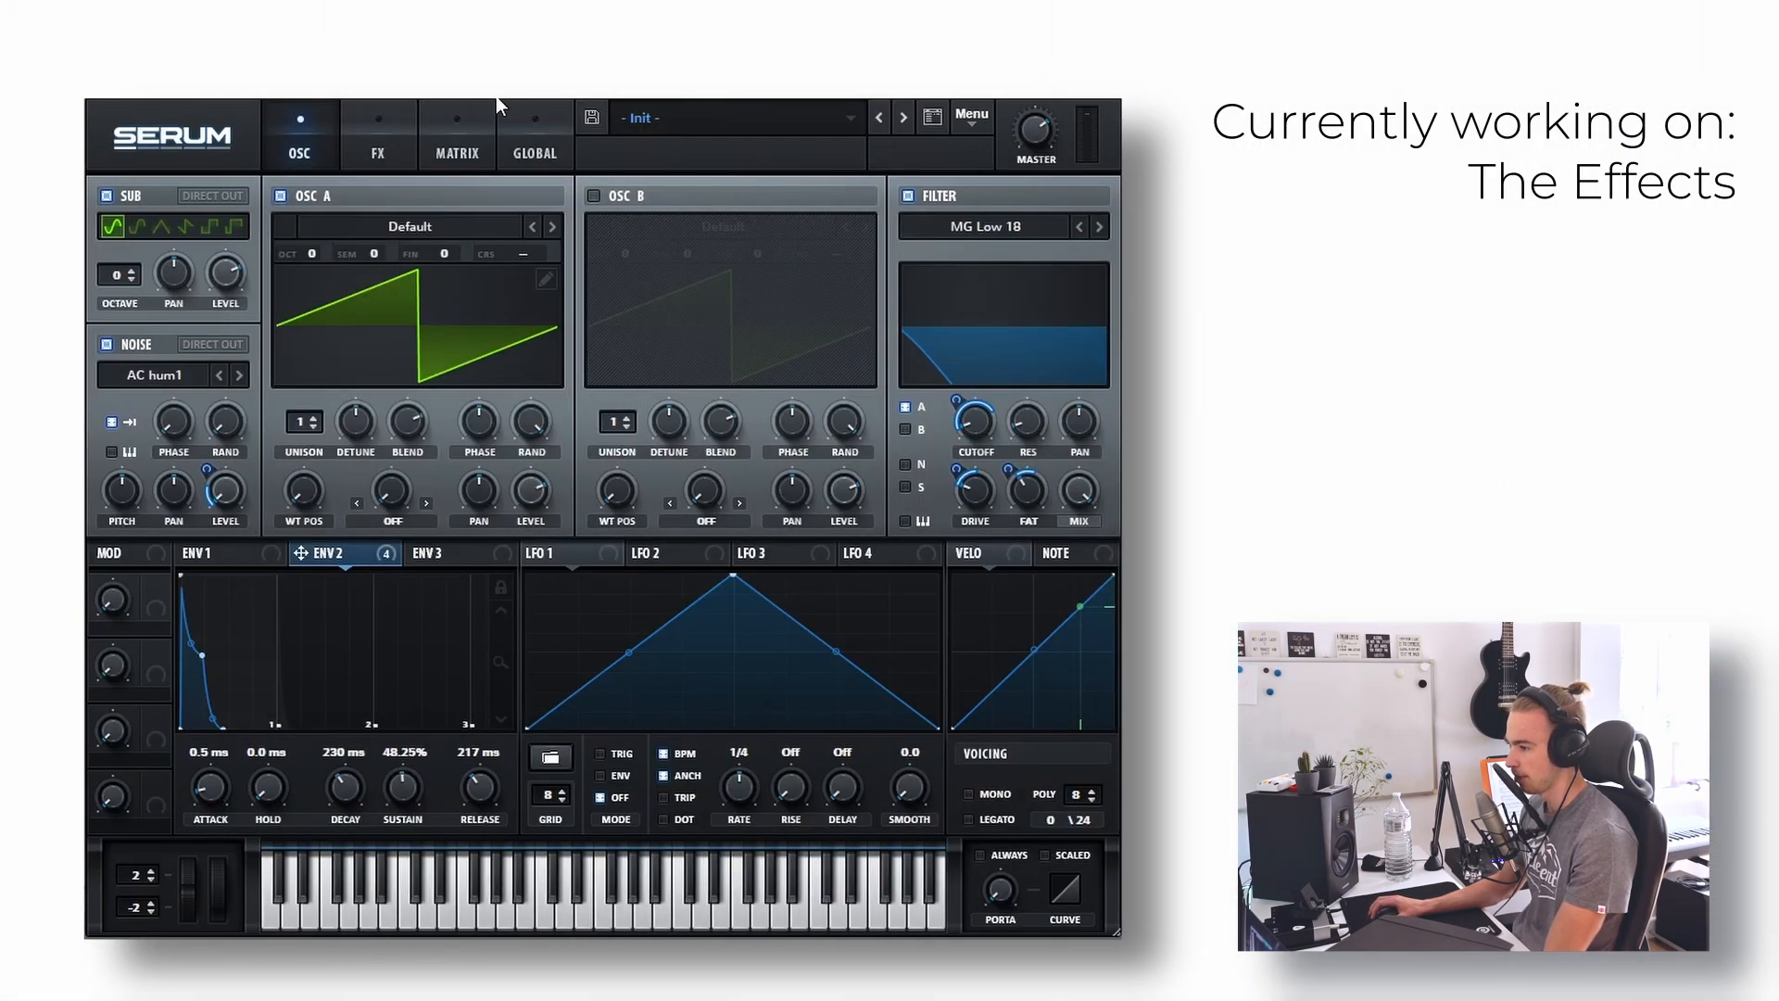
Step: Enable a multiband compressor and an EQ, and move both to the start of the effects chain in that order
click(387, 124)
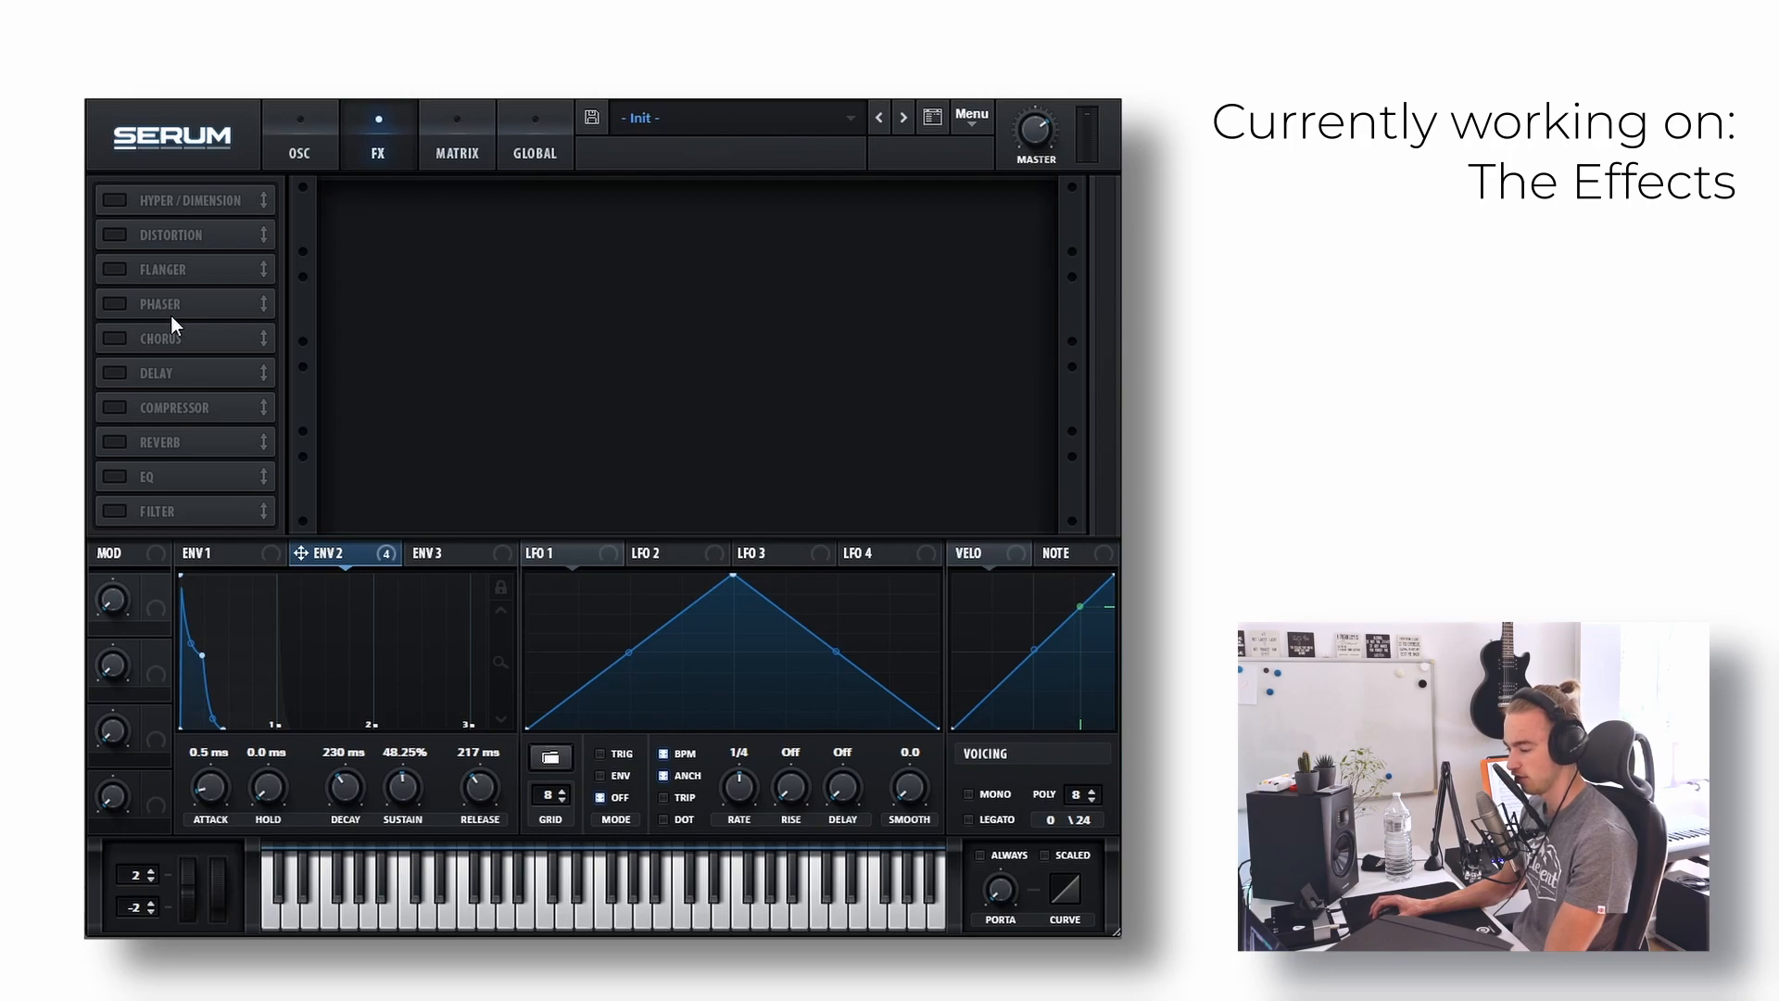
click(116, 407)
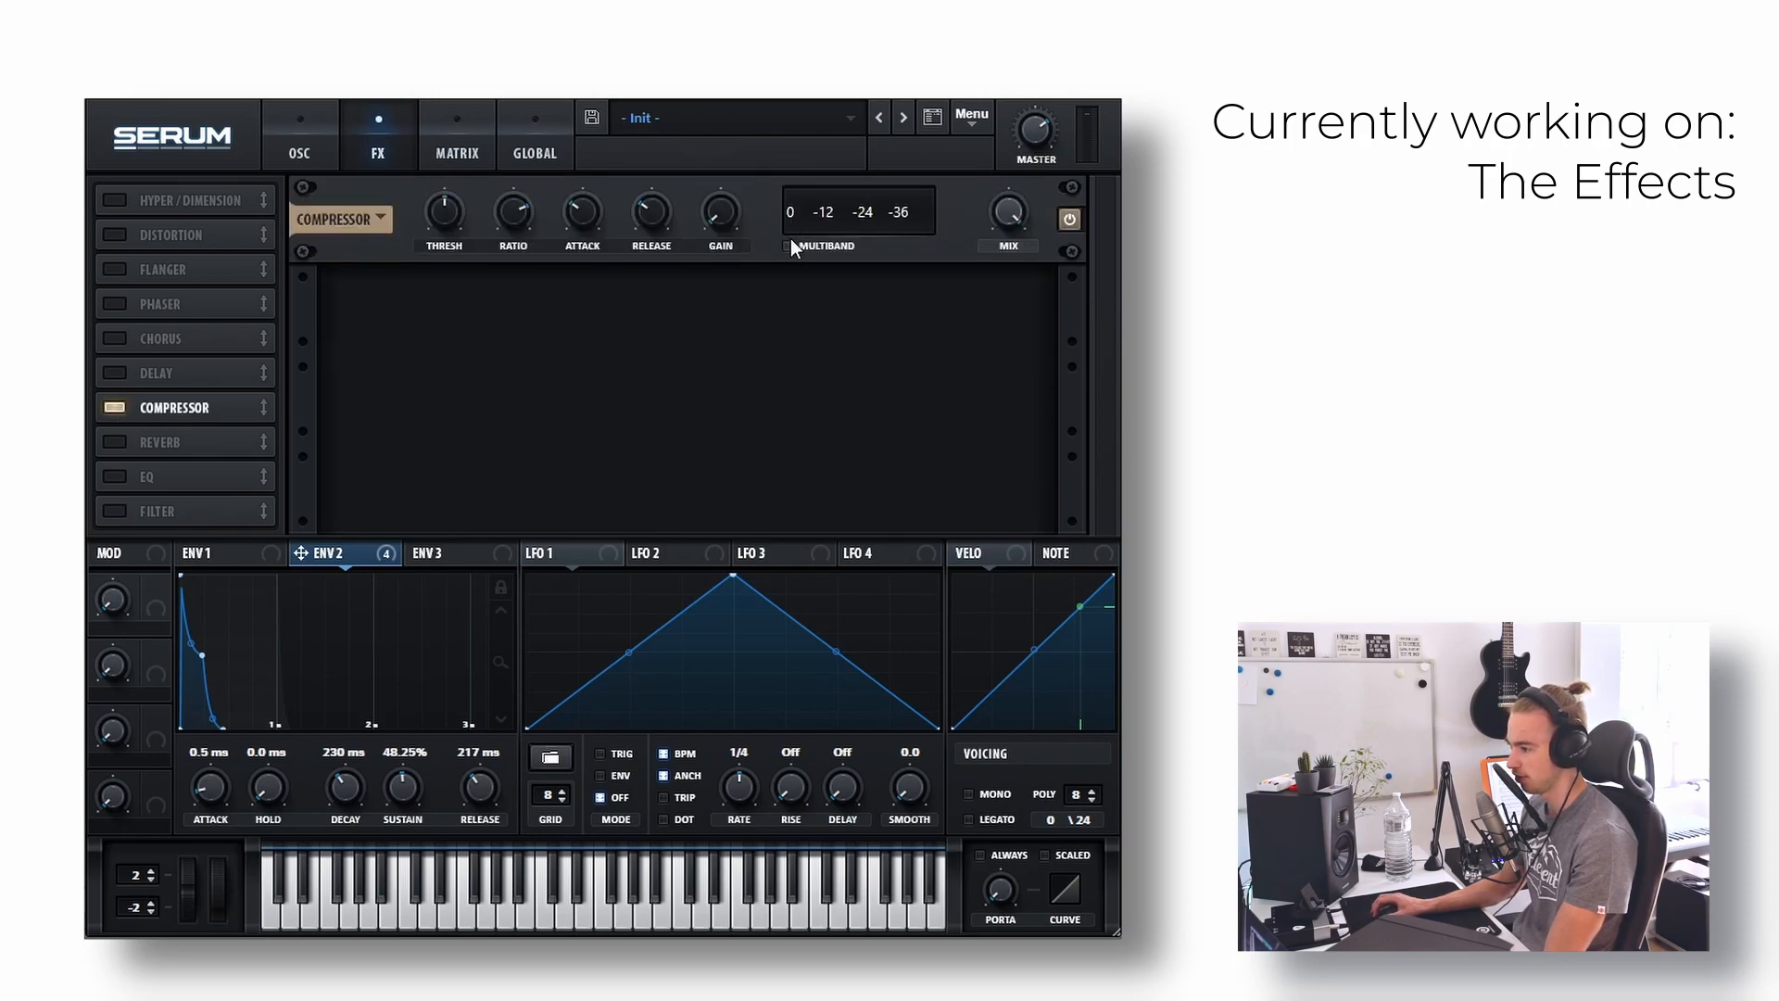
click(111, 477)
drag(183, 412, 203, 225)
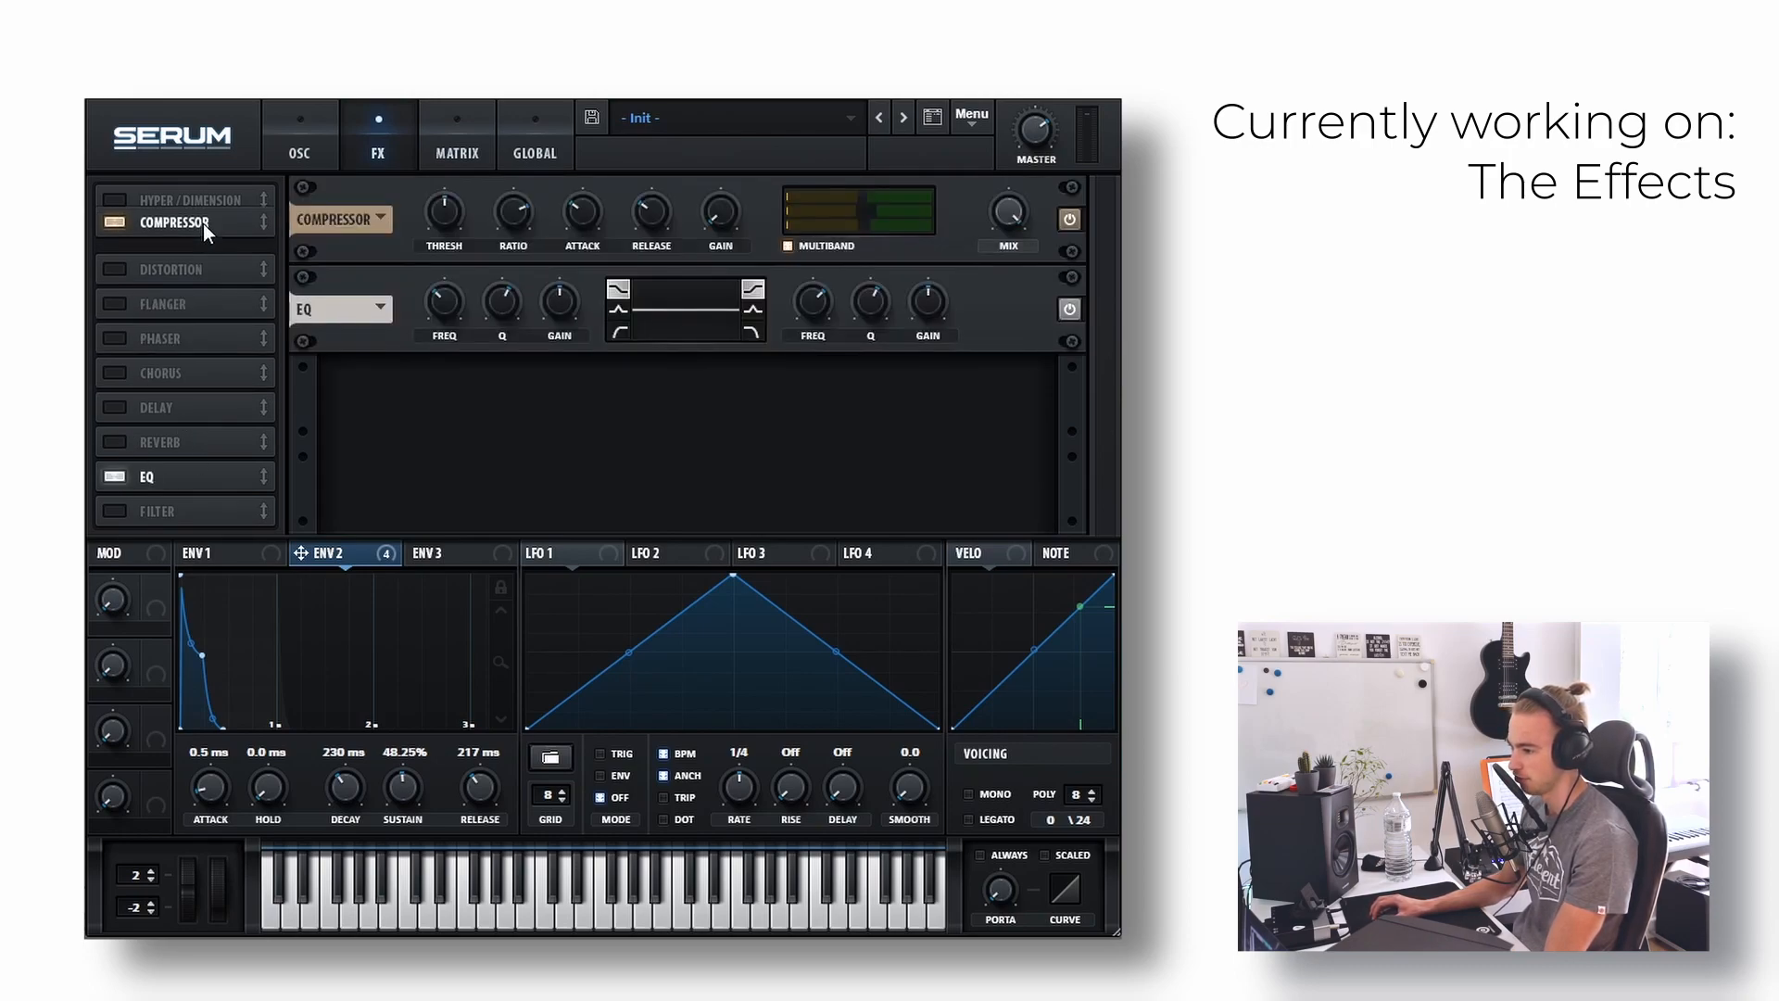
drag(209, 465, 202, 223)
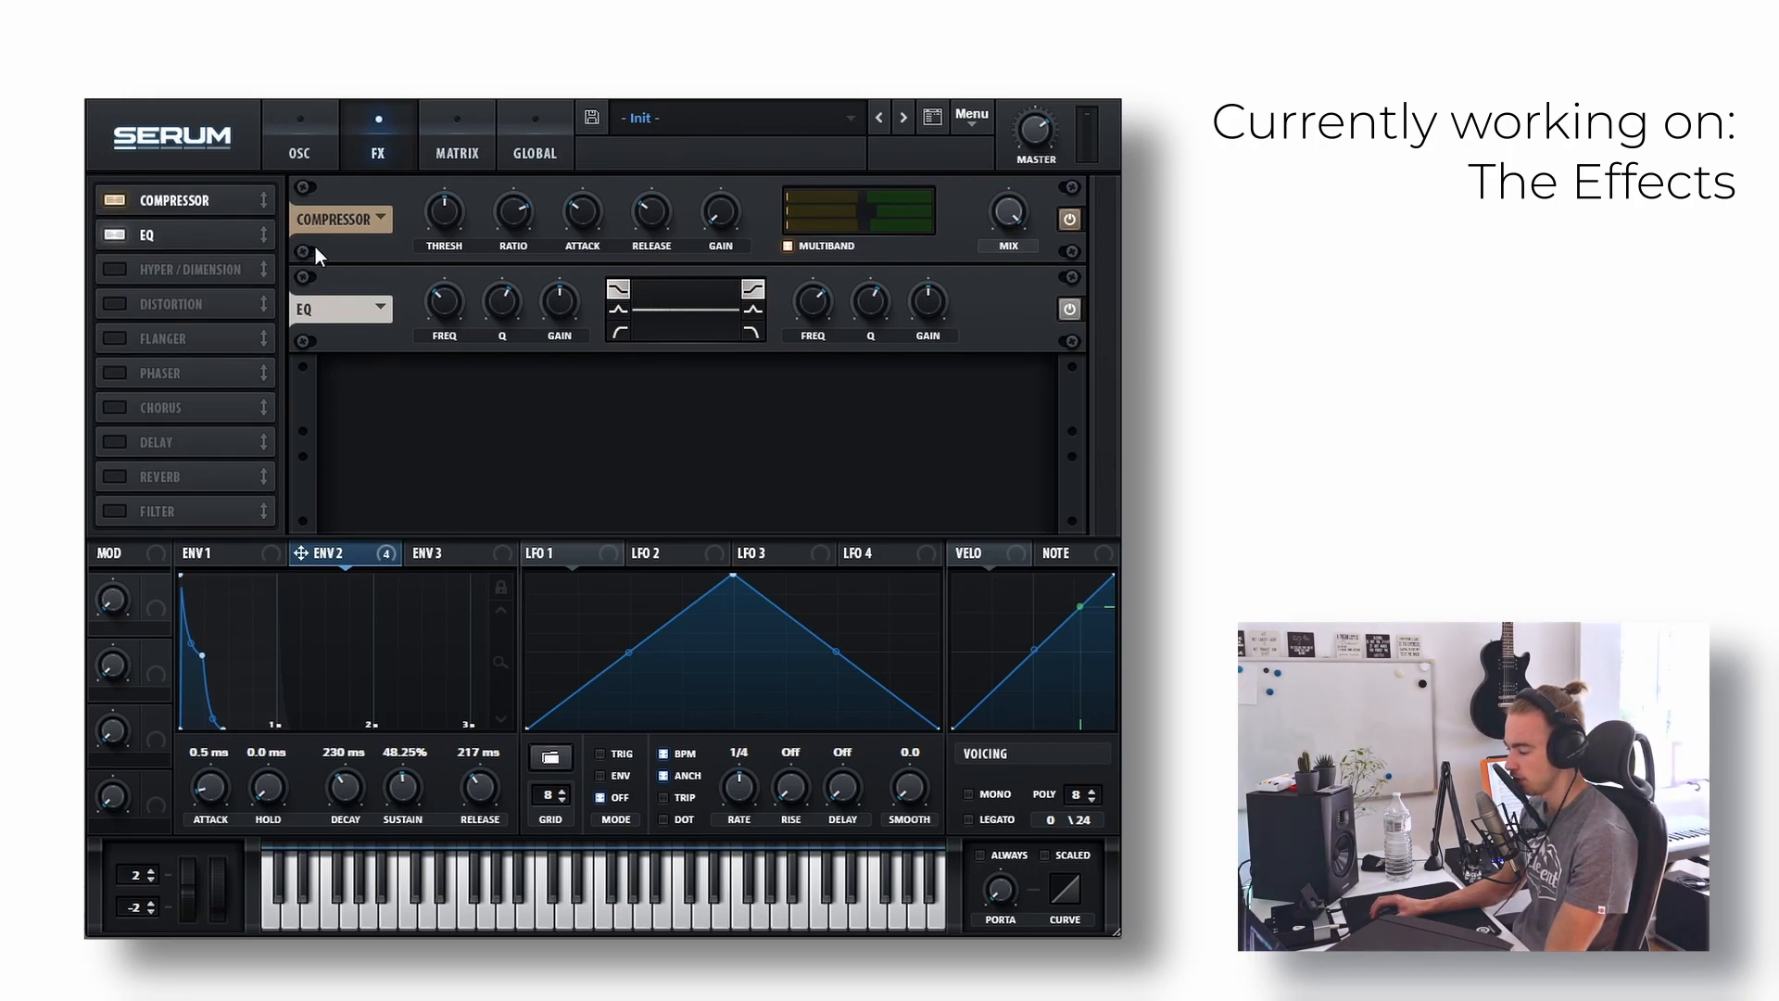
Step: Set the compressor's threshold to -13.7 dB, lower its ratio and raise its gain slightly
mouse_move(446, 213)
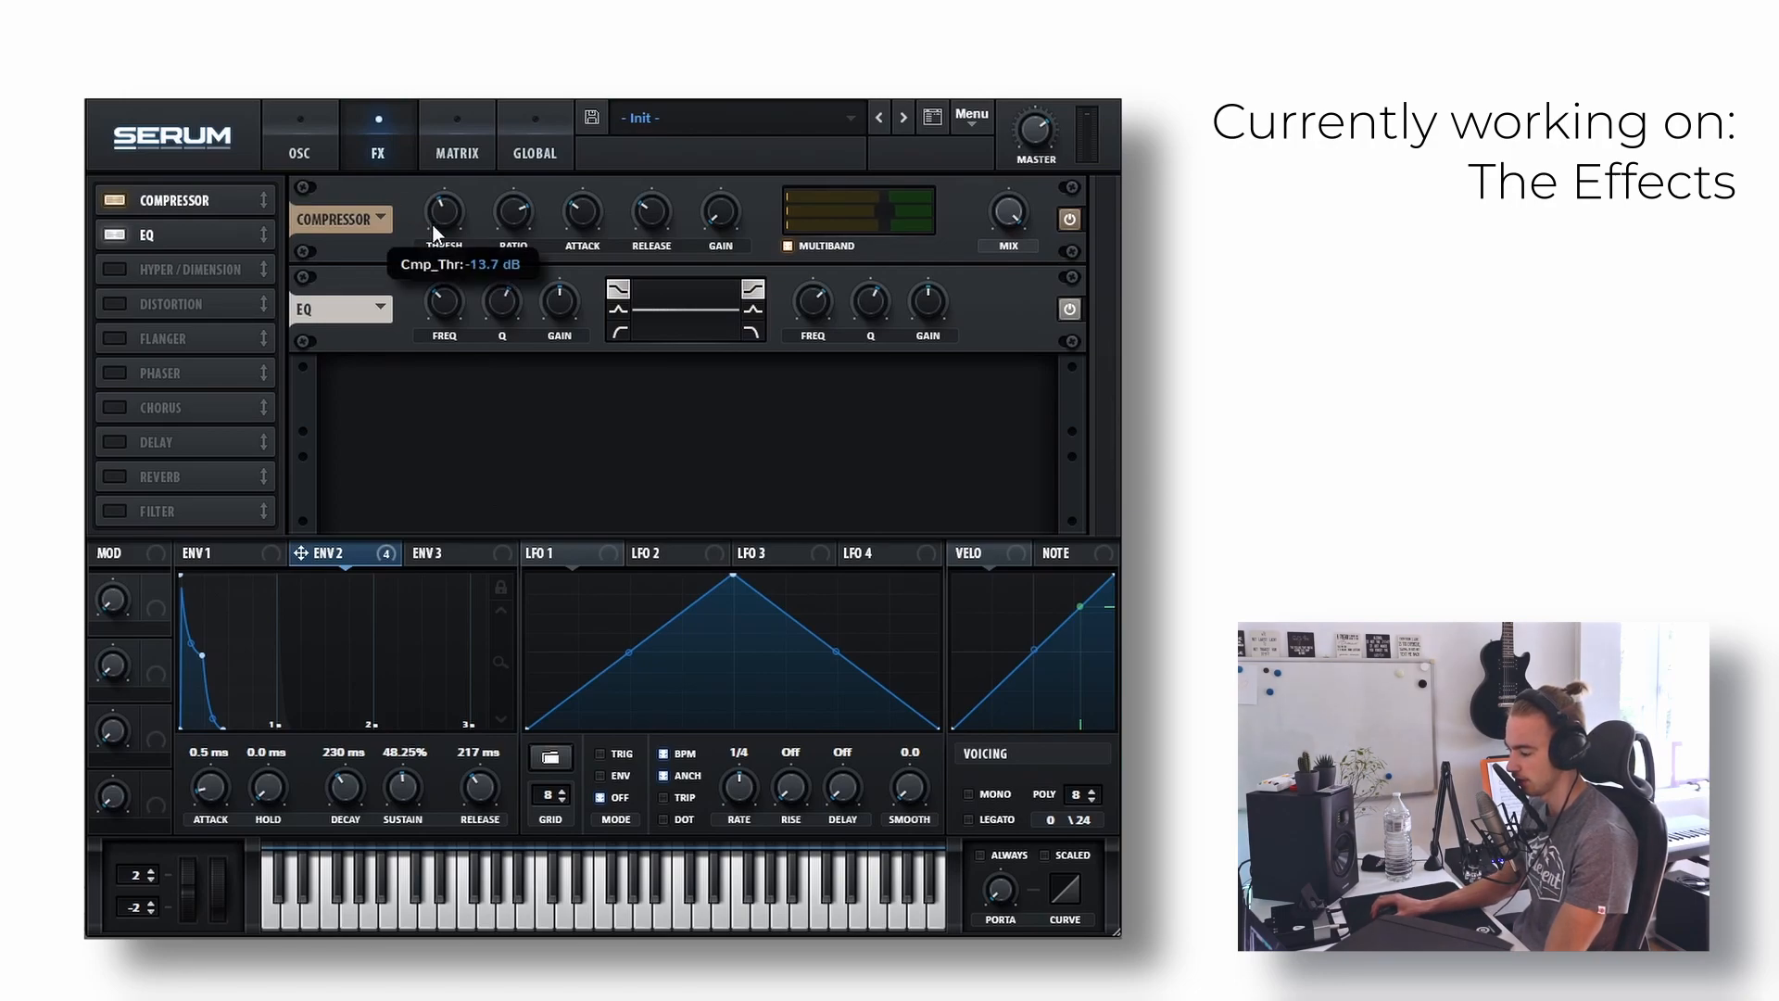
mouse_move(514, 243)
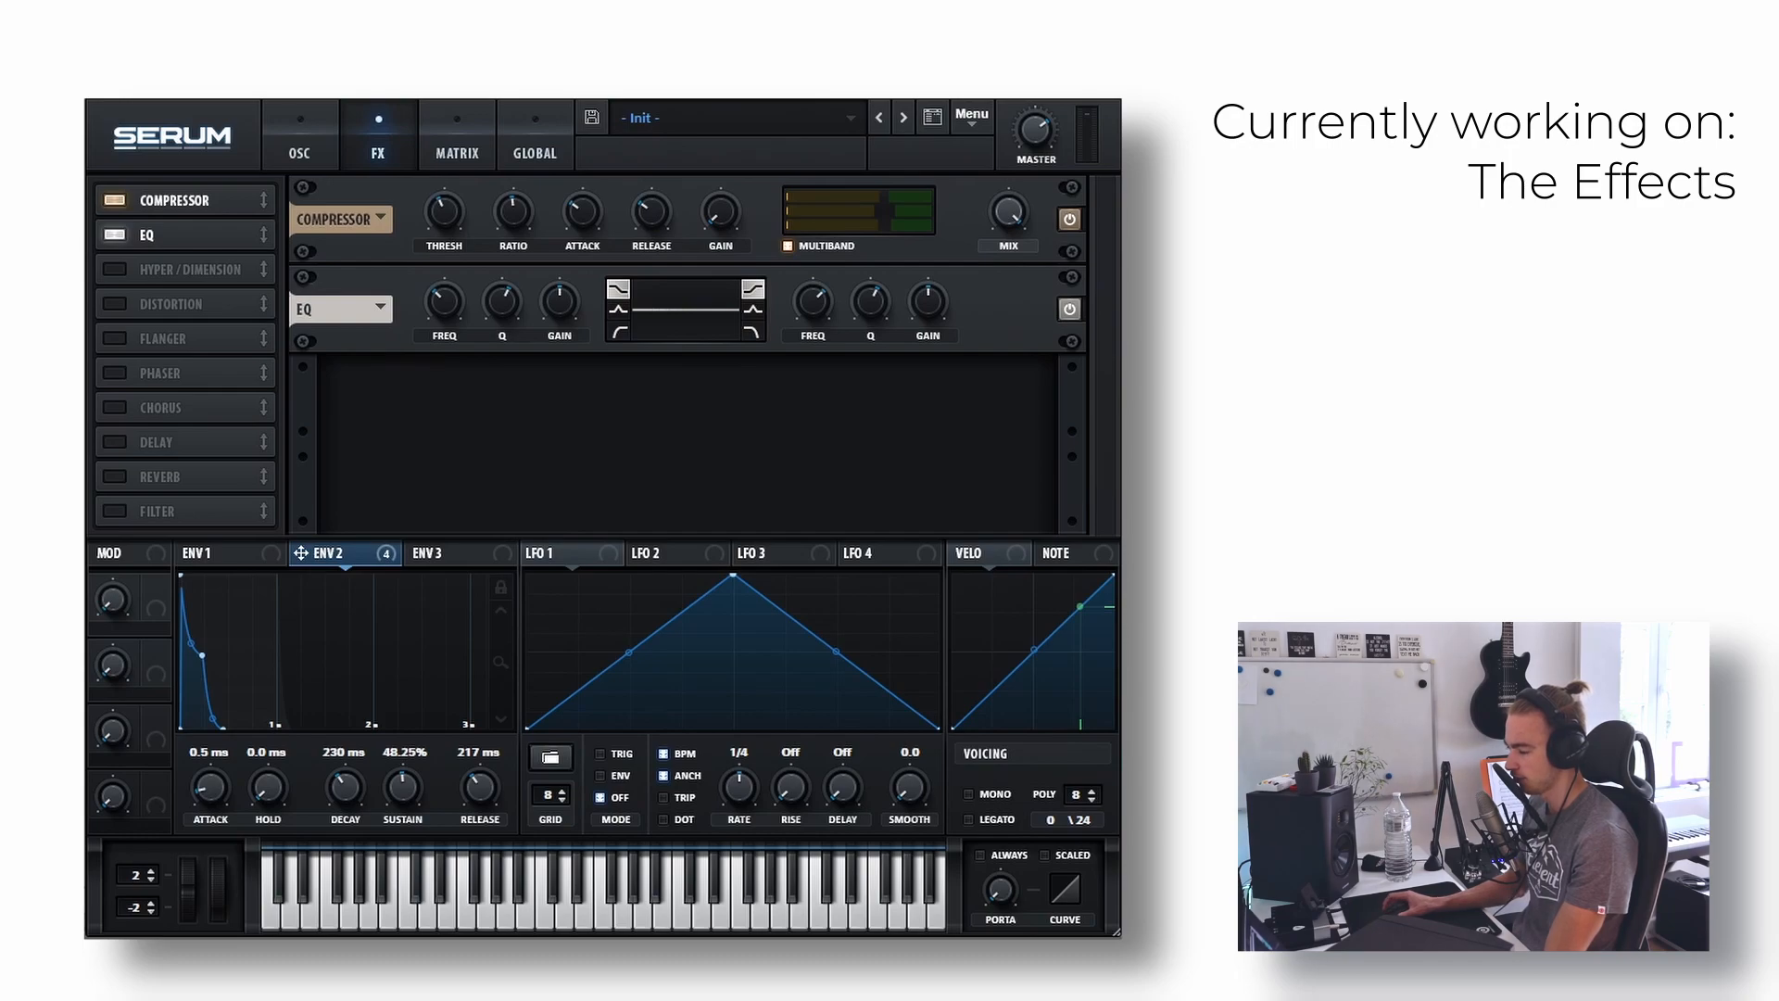
mouse_move(725, 201)
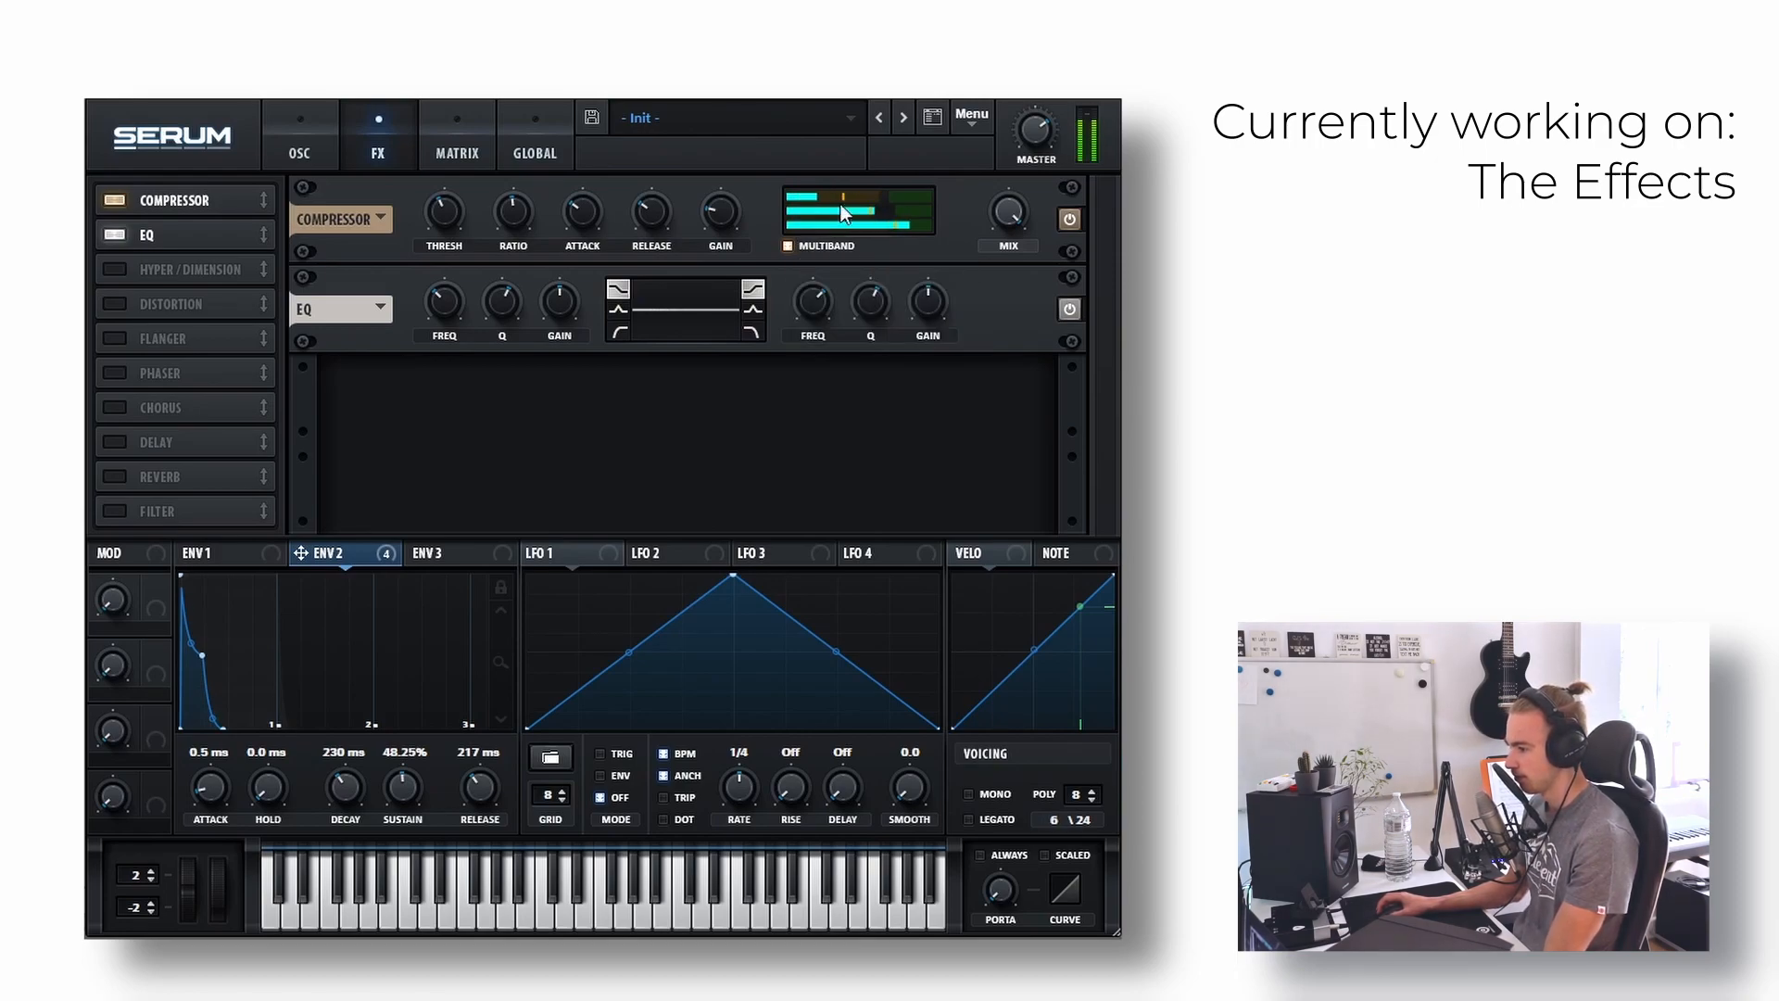
Step: Route the noise oscillator through the filter and lower the master volume slightly
click(335, 158)
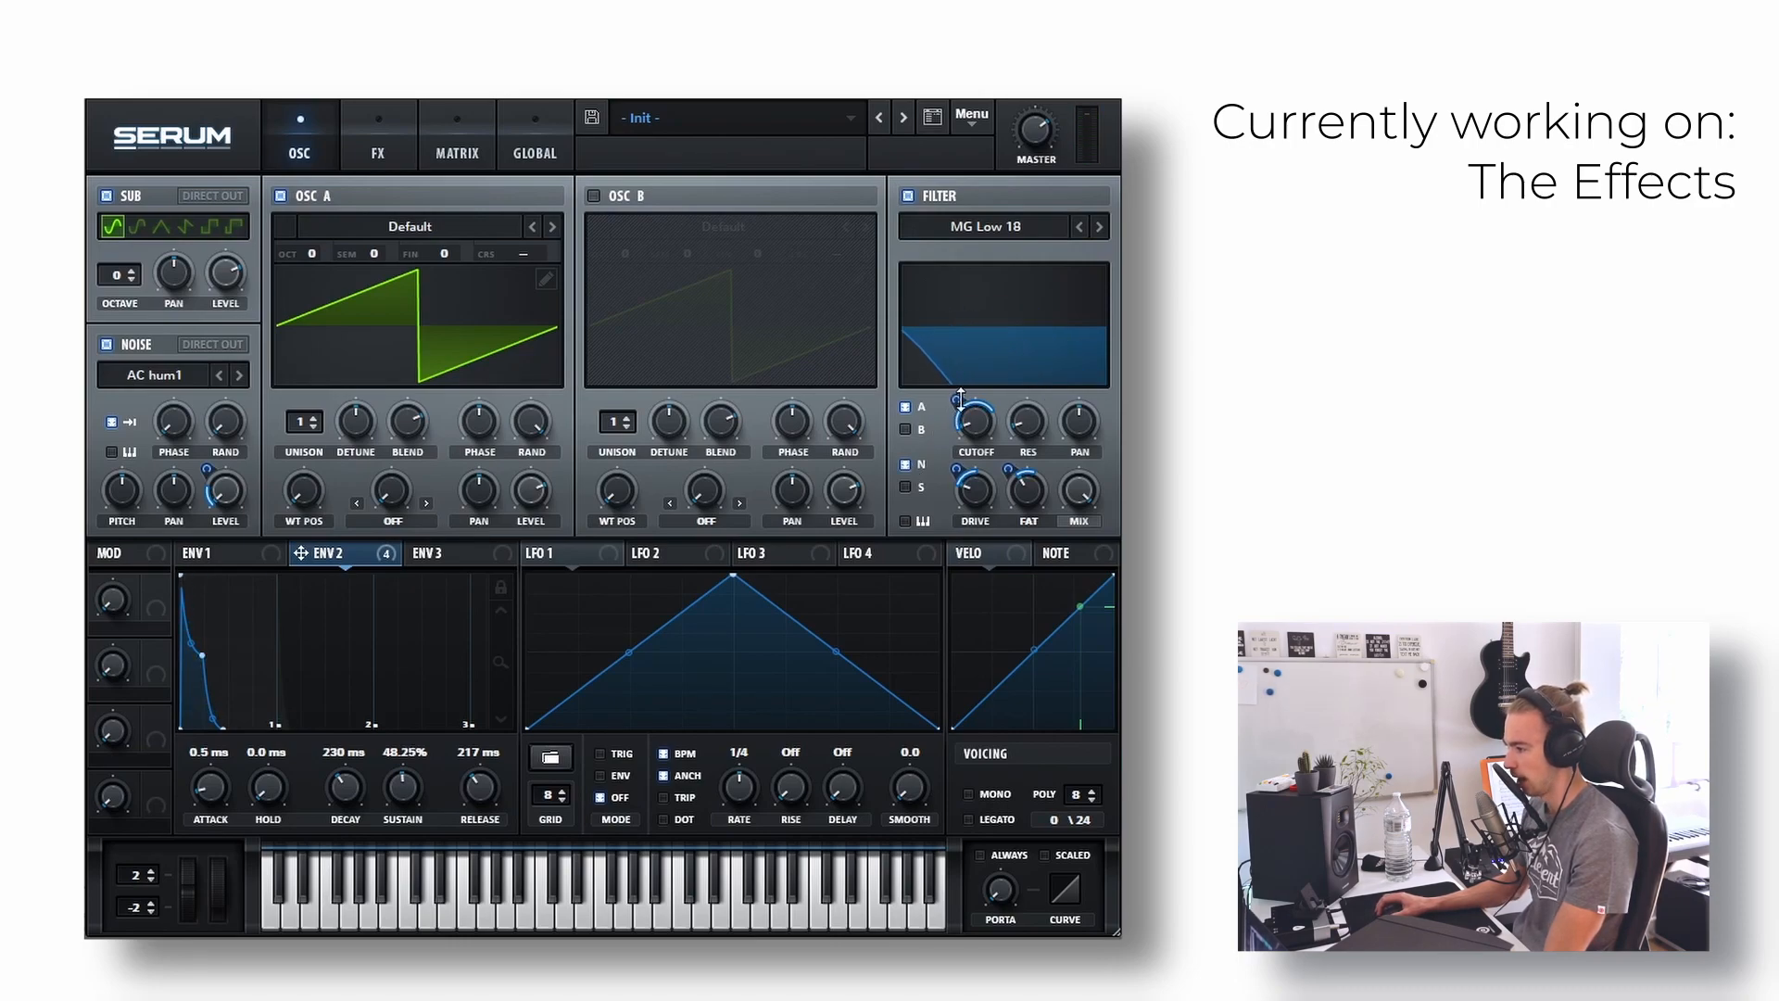
drag(1050, 123, 1041, 165)
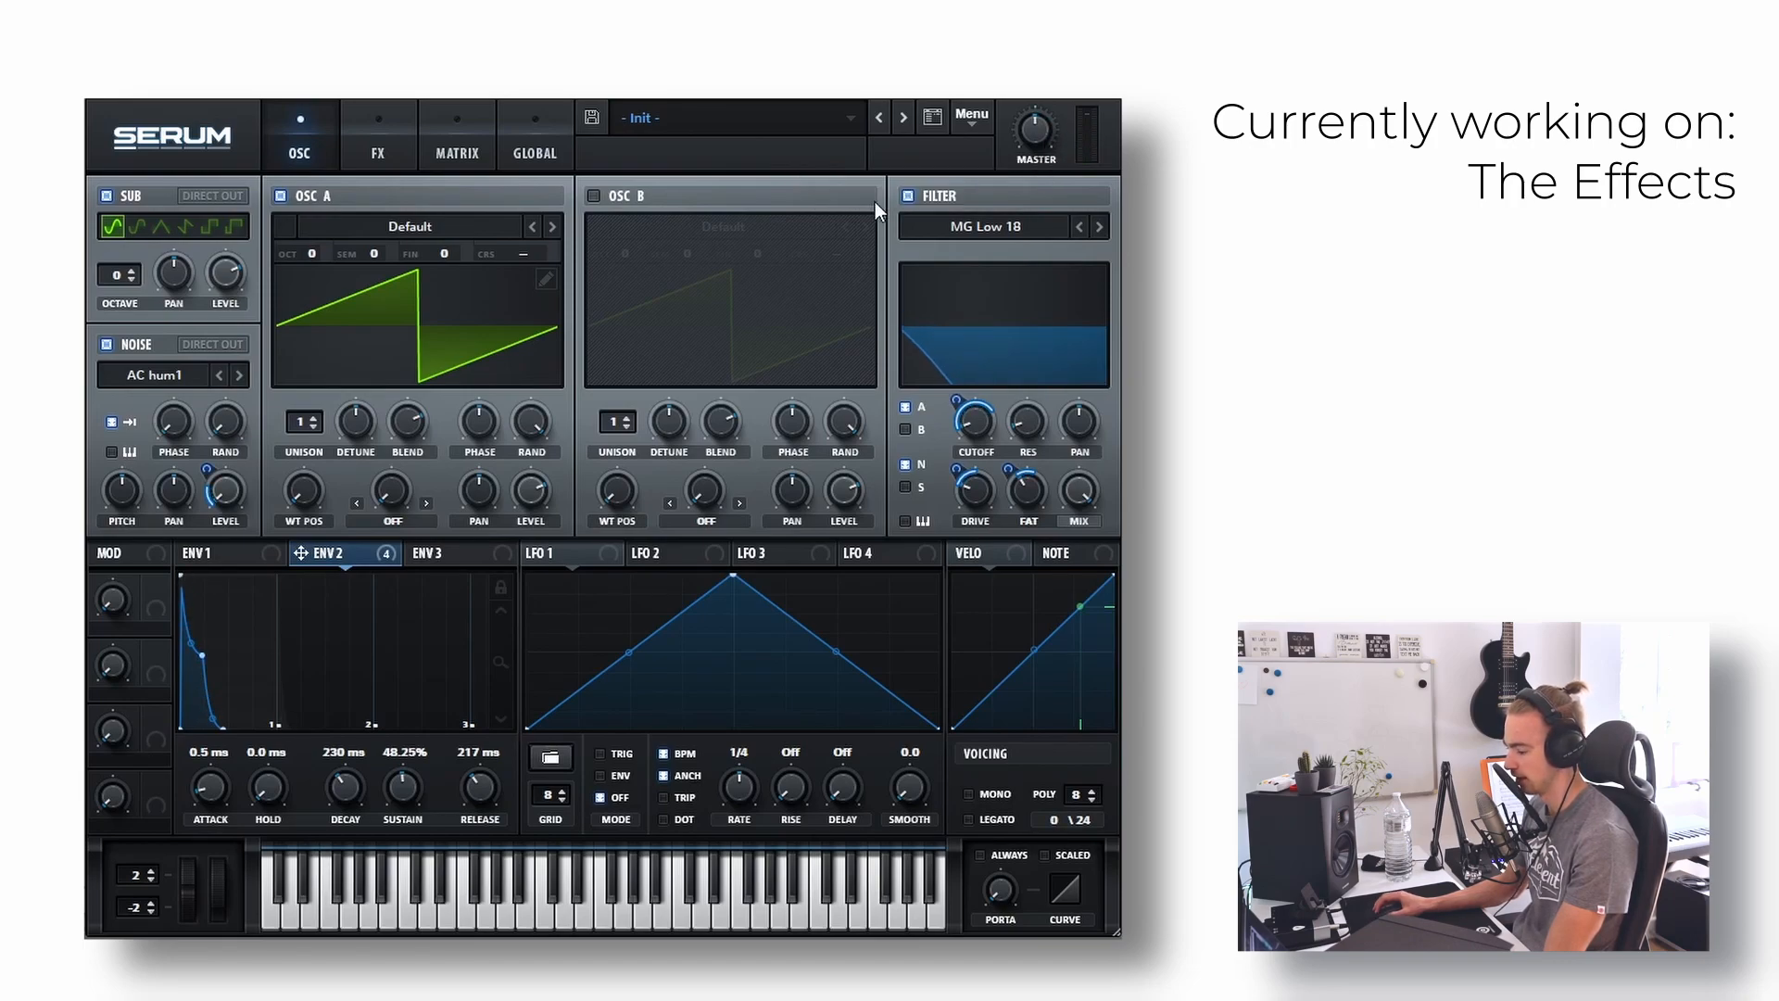
Step: Fine-tune the individual frequency bands of the multiband compressor
click(378, 148)
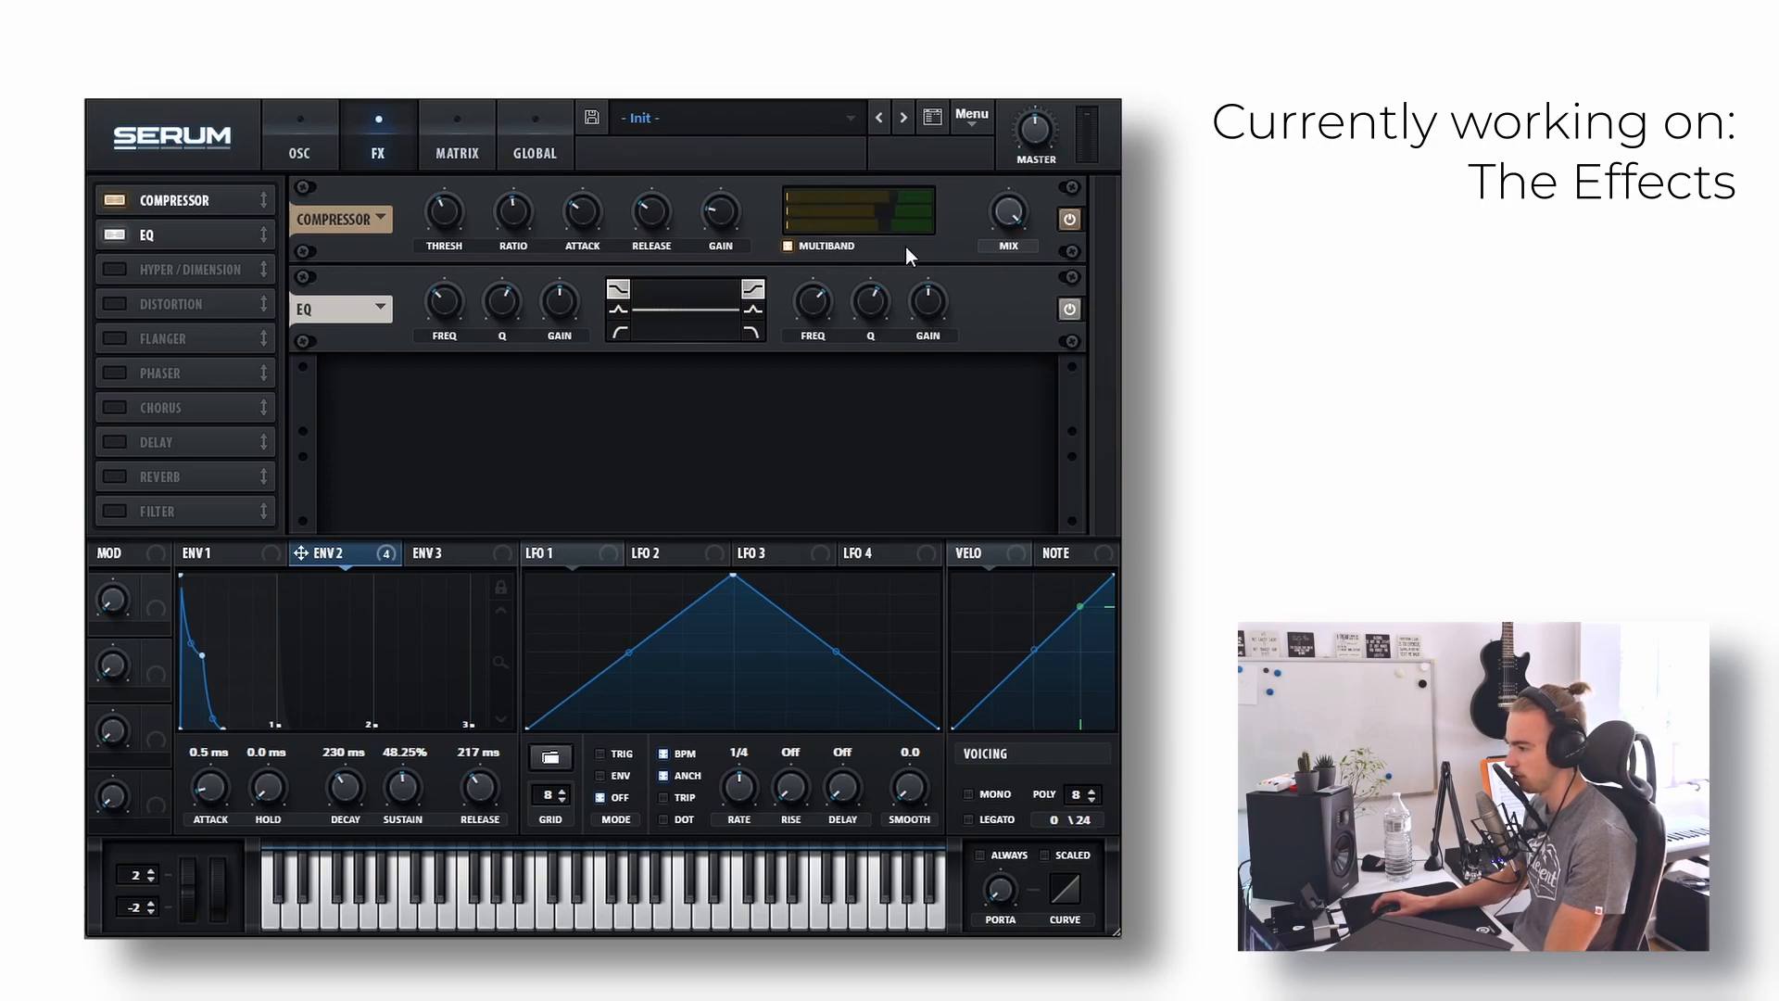
drag(914, 213, 913, 208)
drag(905, 225, 897, 226)
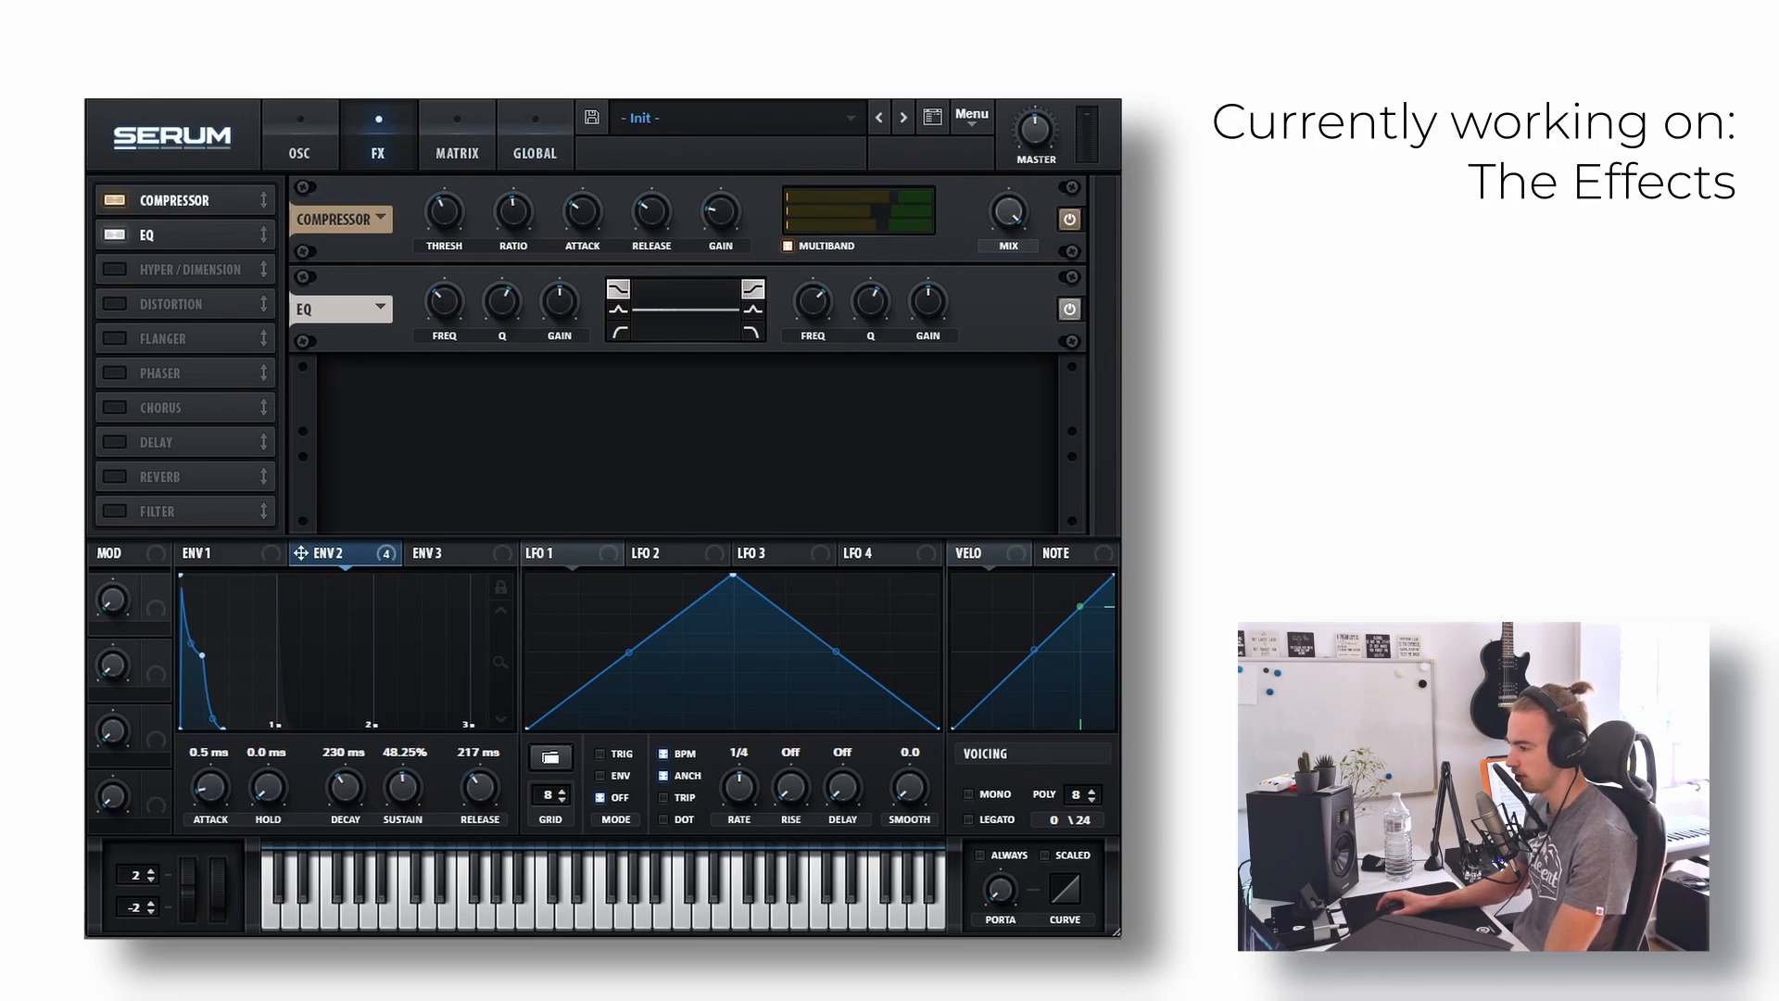
Step: Raise the EQ's high-band frequency and boost that band's gain to 10.3 dB
mouse_move(824, 298)
drag(824, 302, 825, 285)
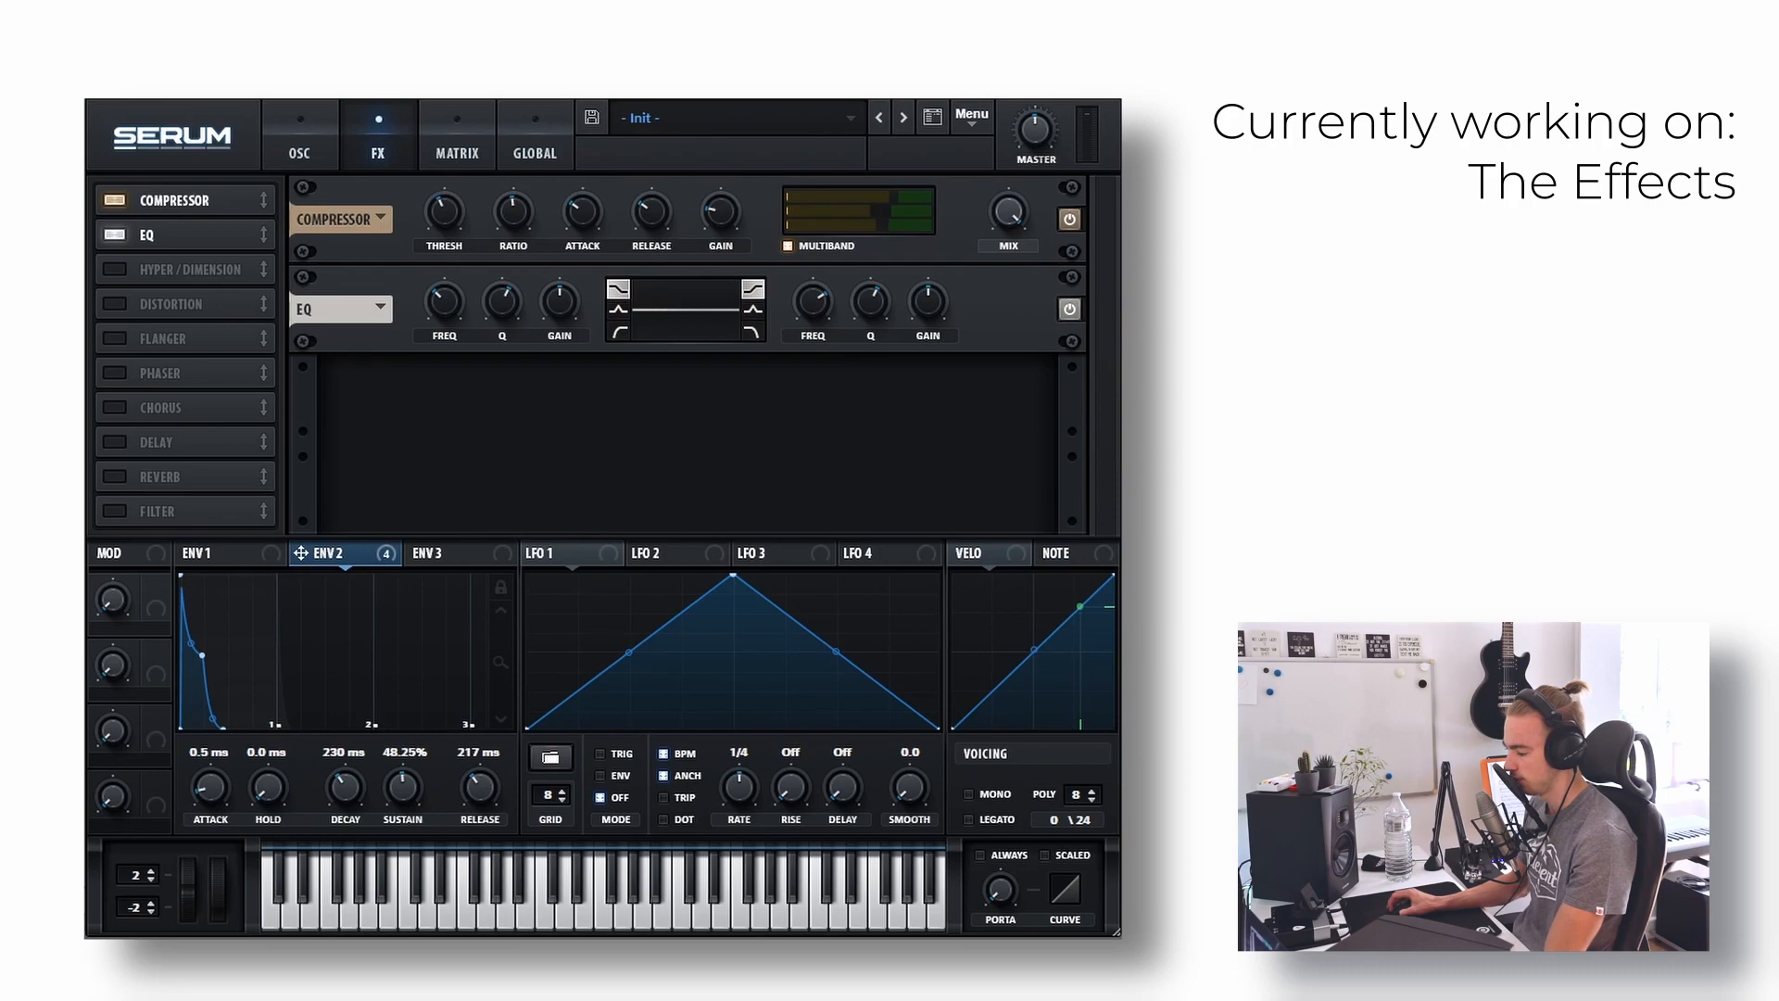
drag(929, 302, 930, 243)
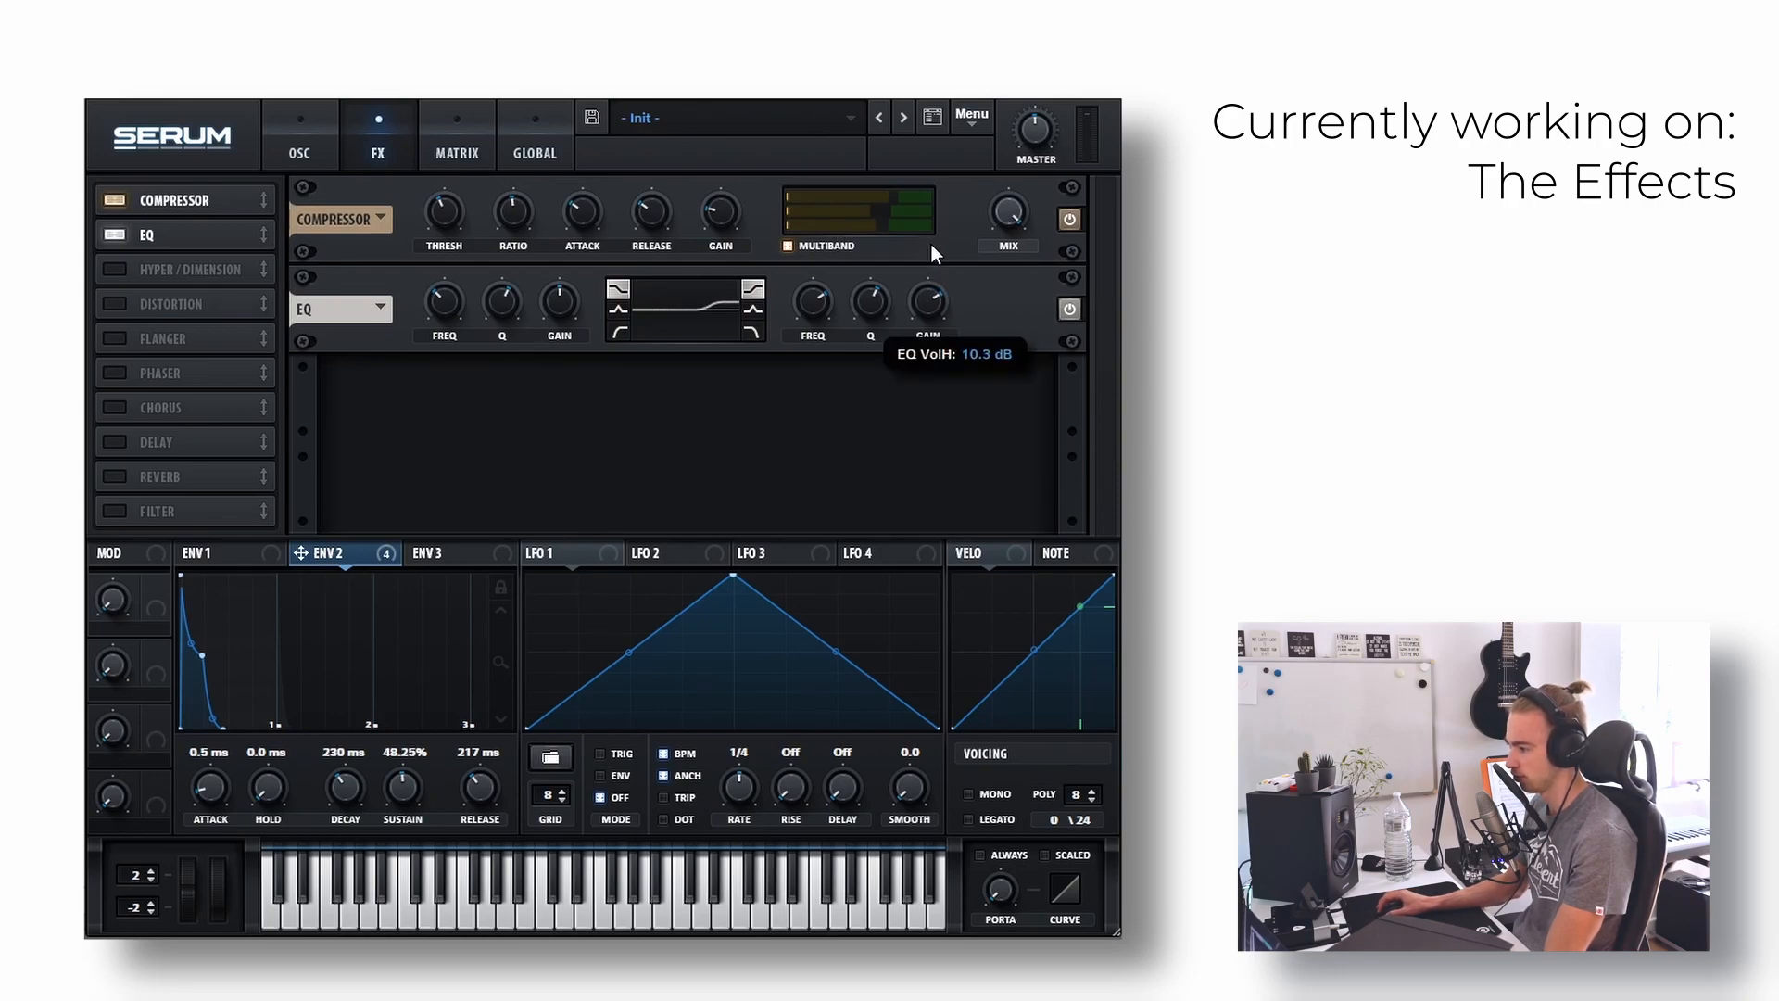